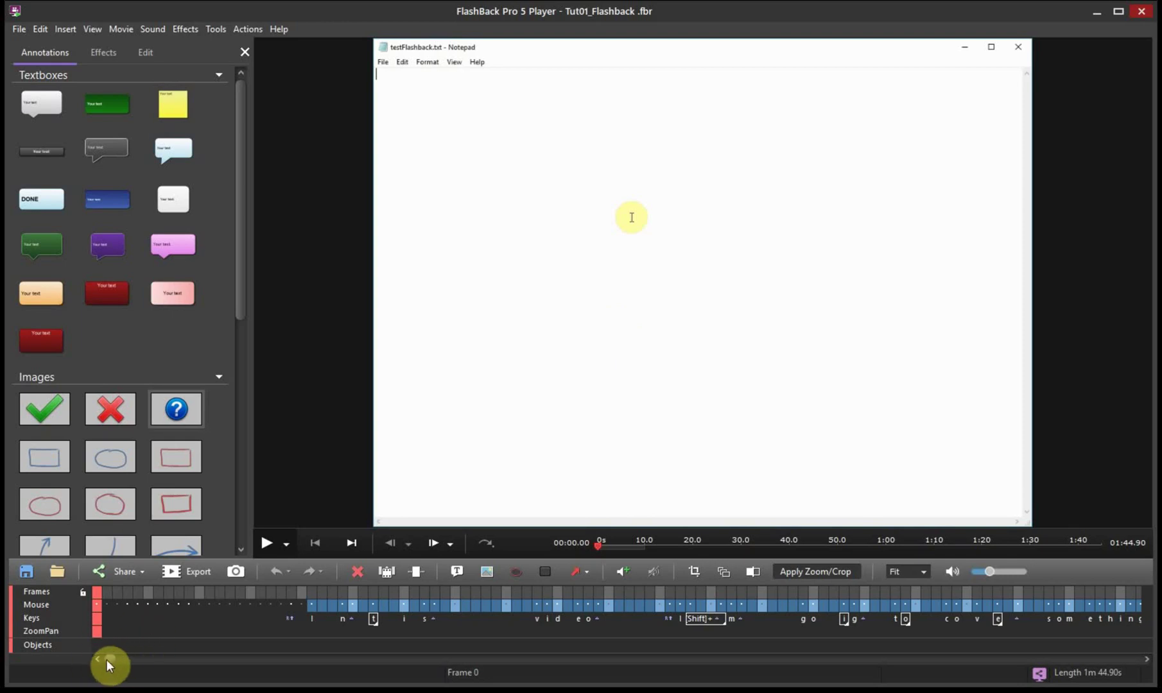
Put the playhead on frame 519 (00:51.90), just after 'delaying the video' is typed
left_click_drag(106, 660, 399, 662)
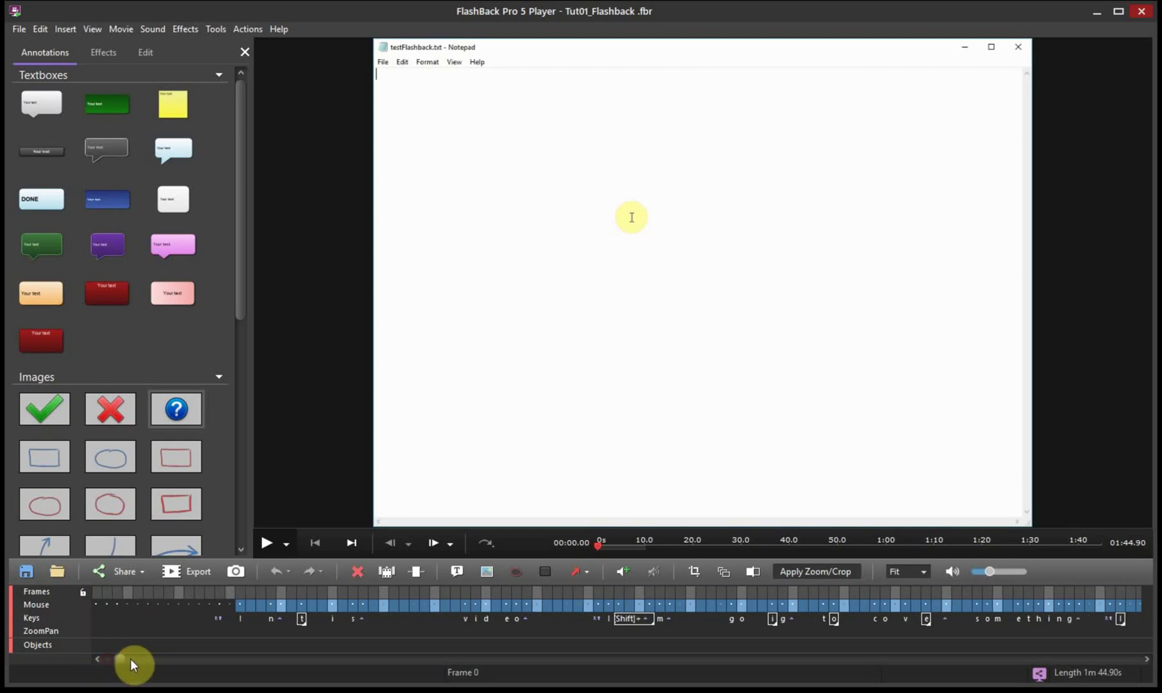
left_click(399, 589)
left_click_drag(400, 659, 612, 660)
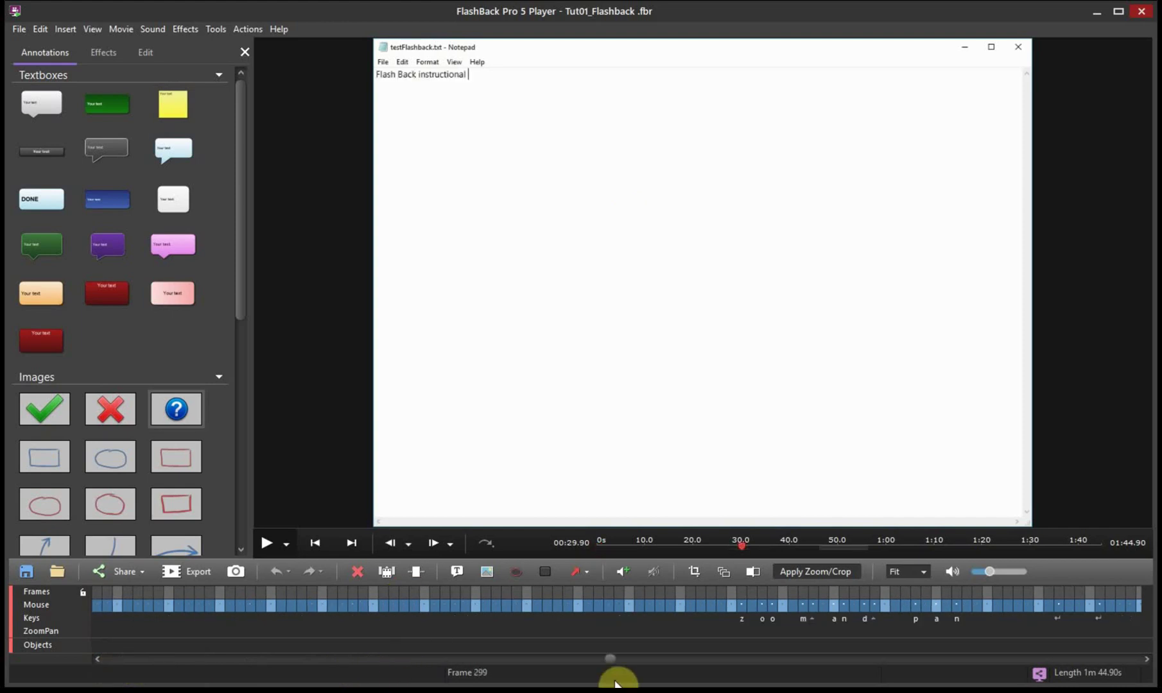
left_click(645, 596)
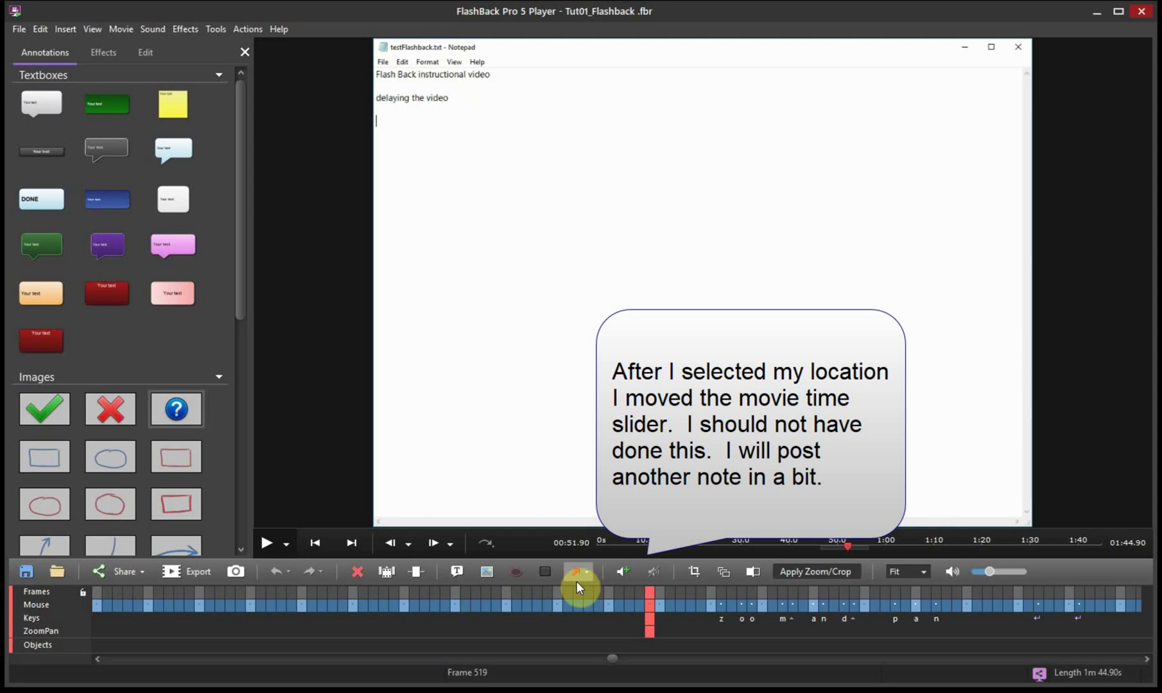
left_click_drag(612, 659, 97, 669)
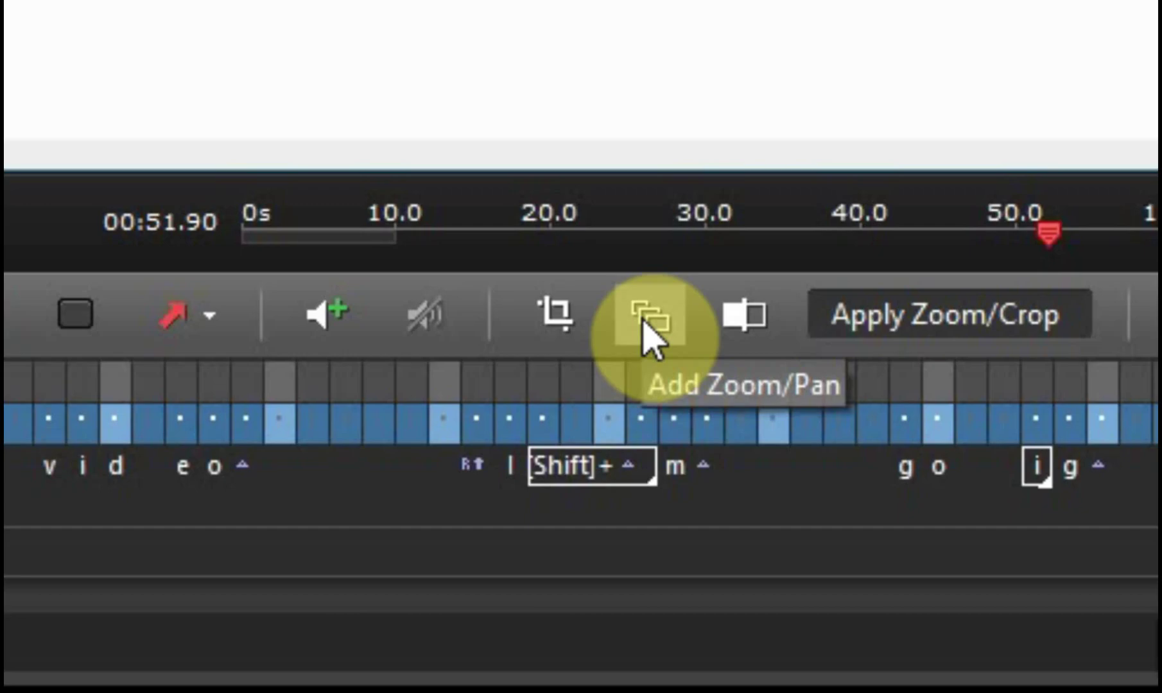
Add a Custom Area zoom at 00:51.90, sized around Notepad's two top-left text lines
left_click(644, 324)
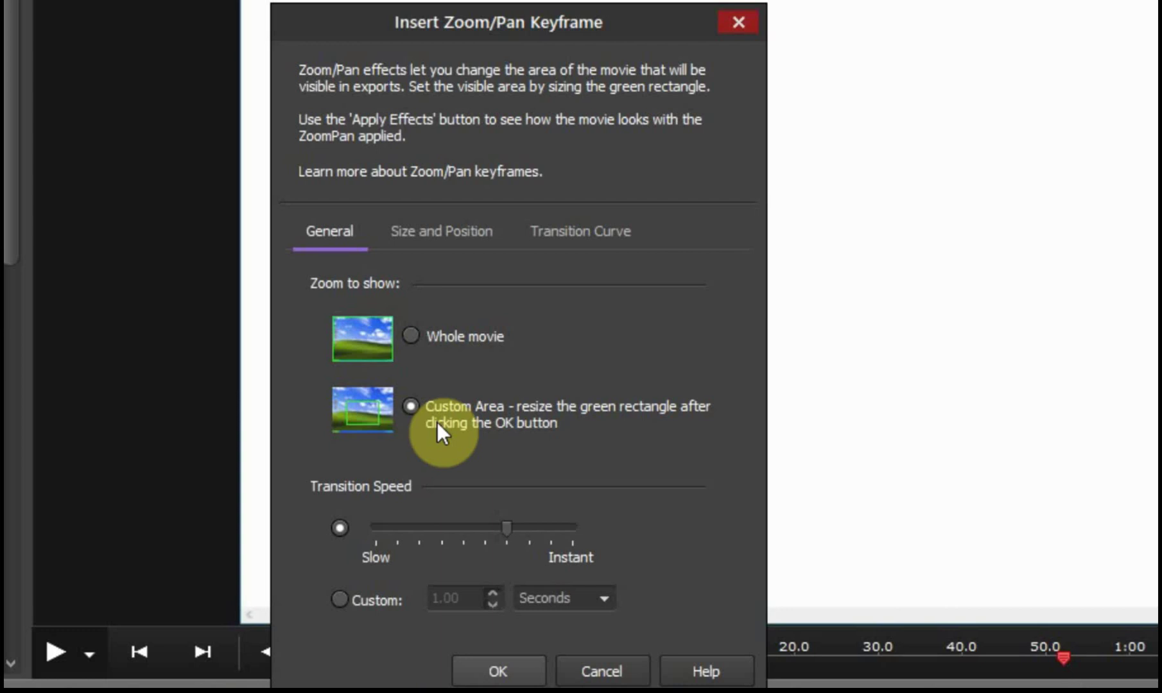
left_click(512, 673)
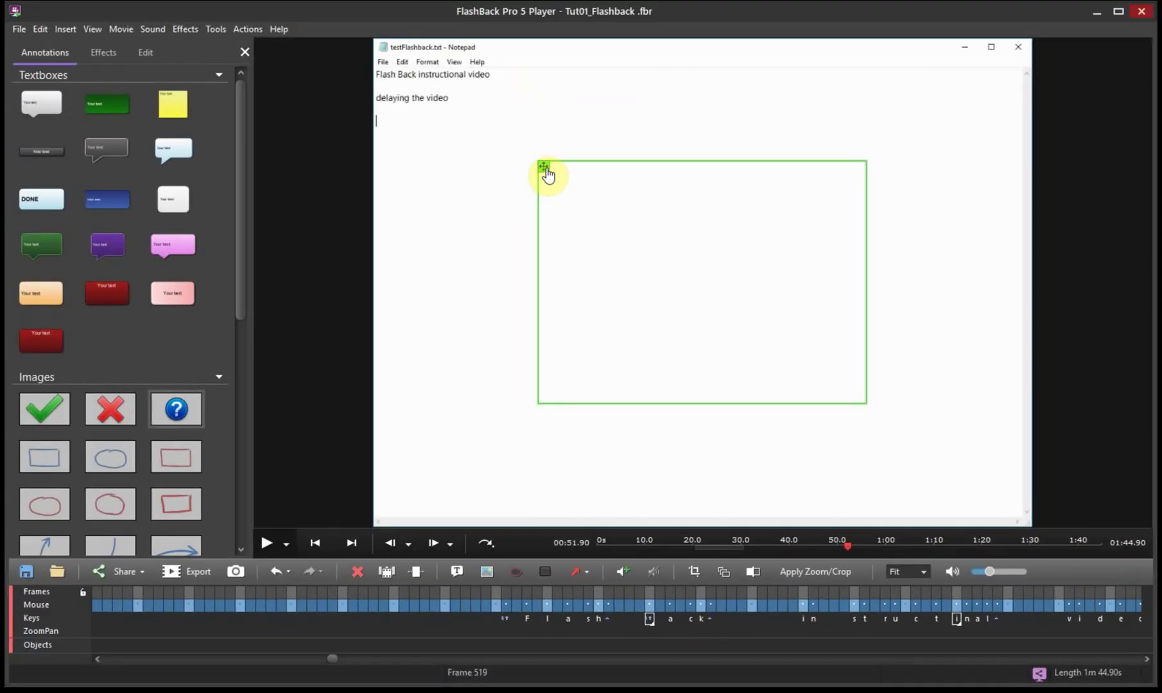
left_click_drag(543, 167, 380, 47)
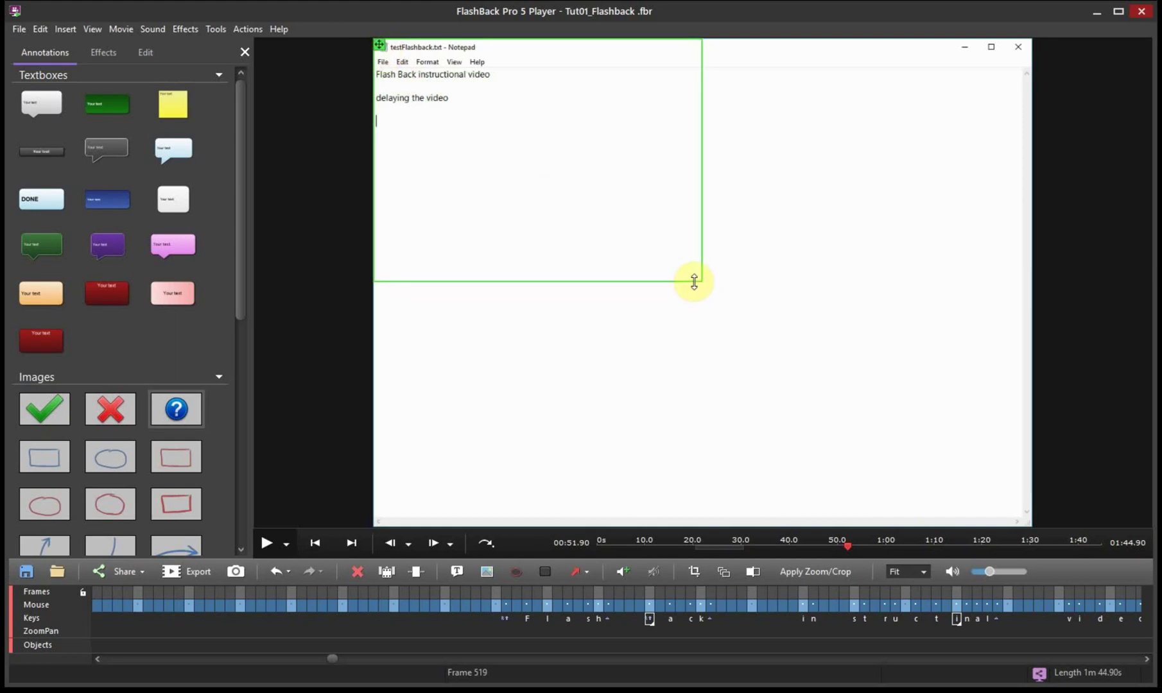
left_click_drag(700, 279, 662, 253)
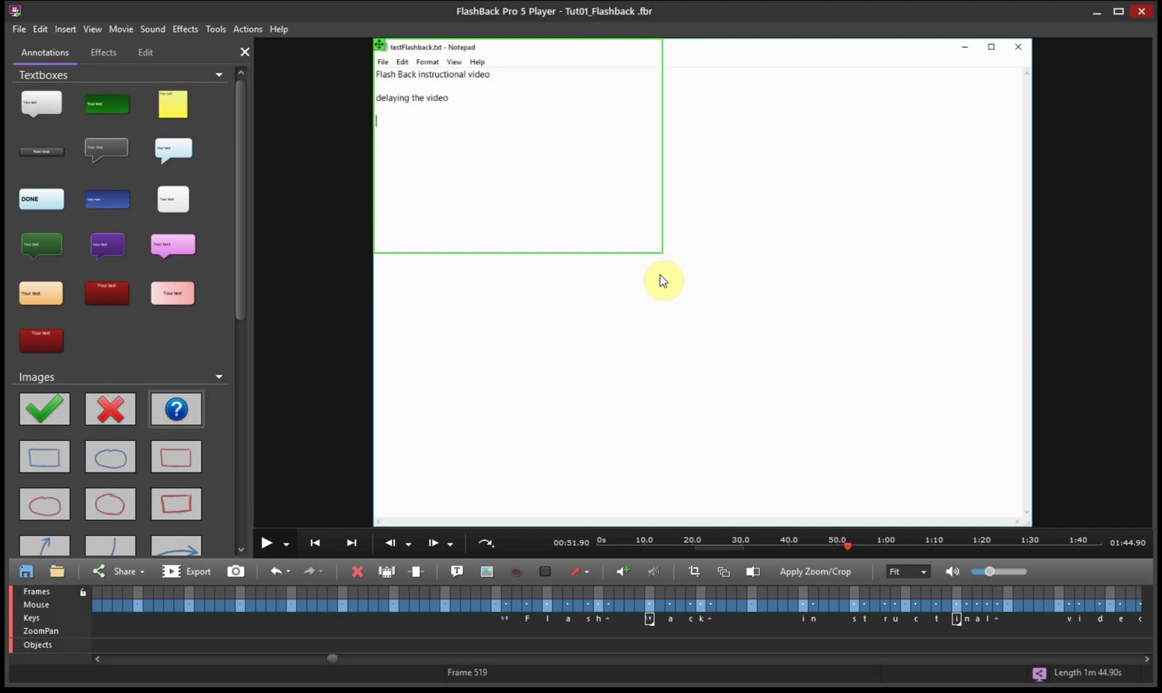
left_click(362, 604)
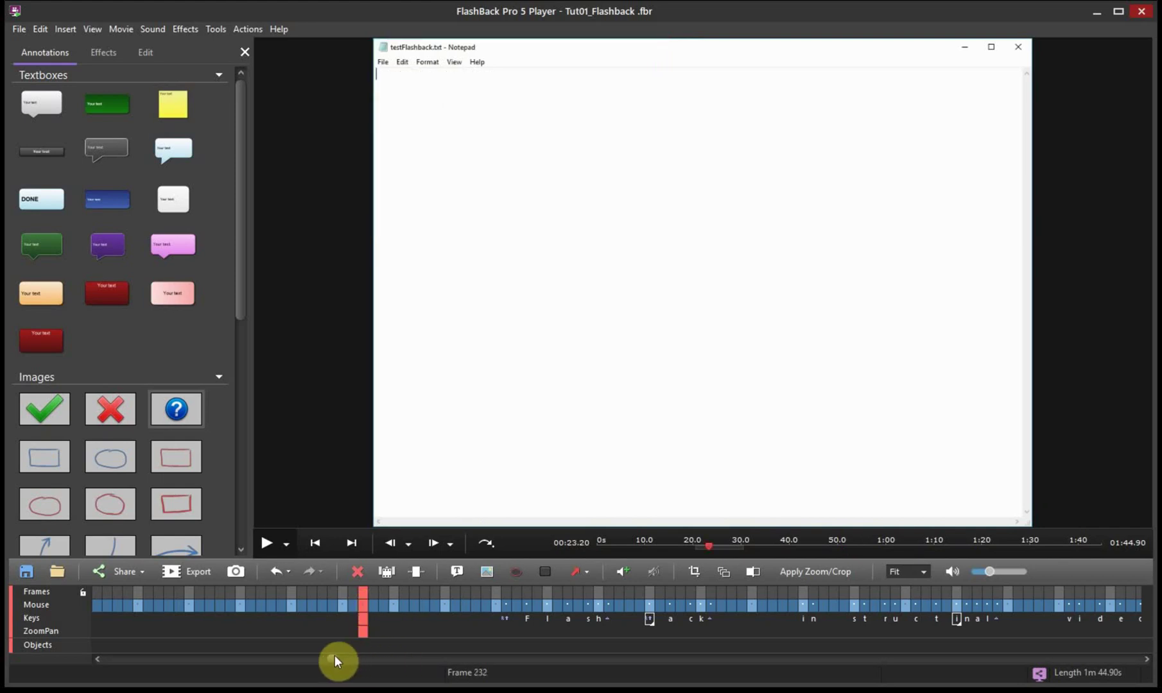
Step through frames 506–522 to preview the zoom transition, ending on frame 513
mouse_move(333, 660)
left_mouse_down()
mouse_move(76, 660)
mouse_move(611, 670)
left_mouse_up()
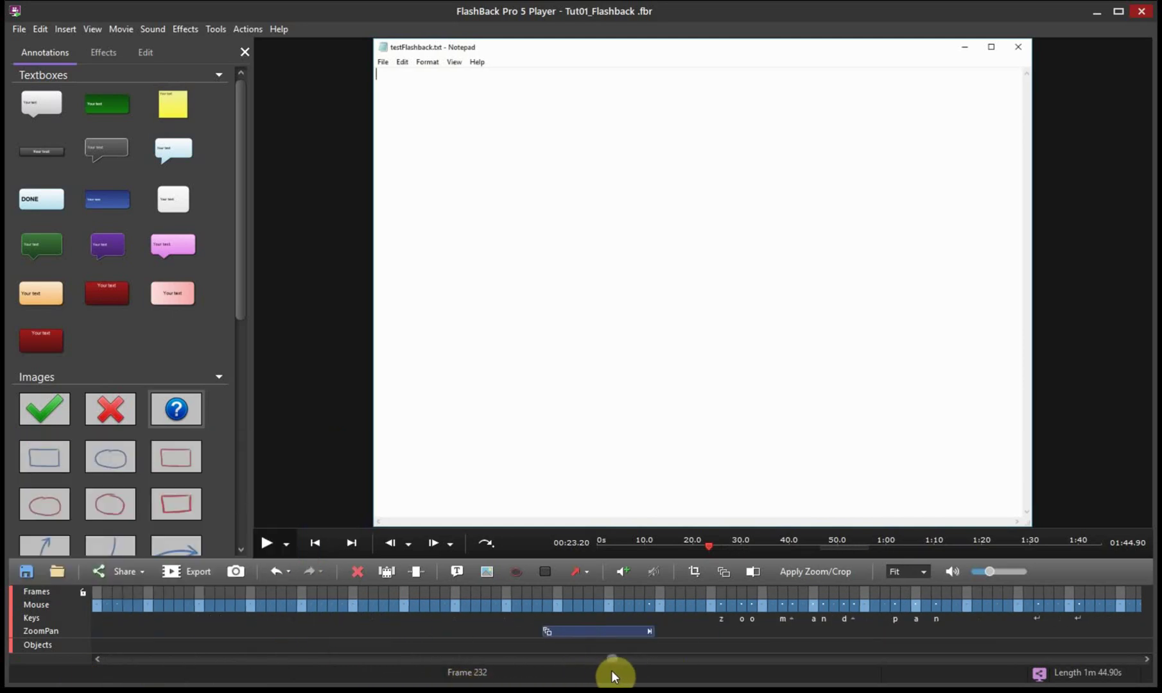
left_click(591, 630)
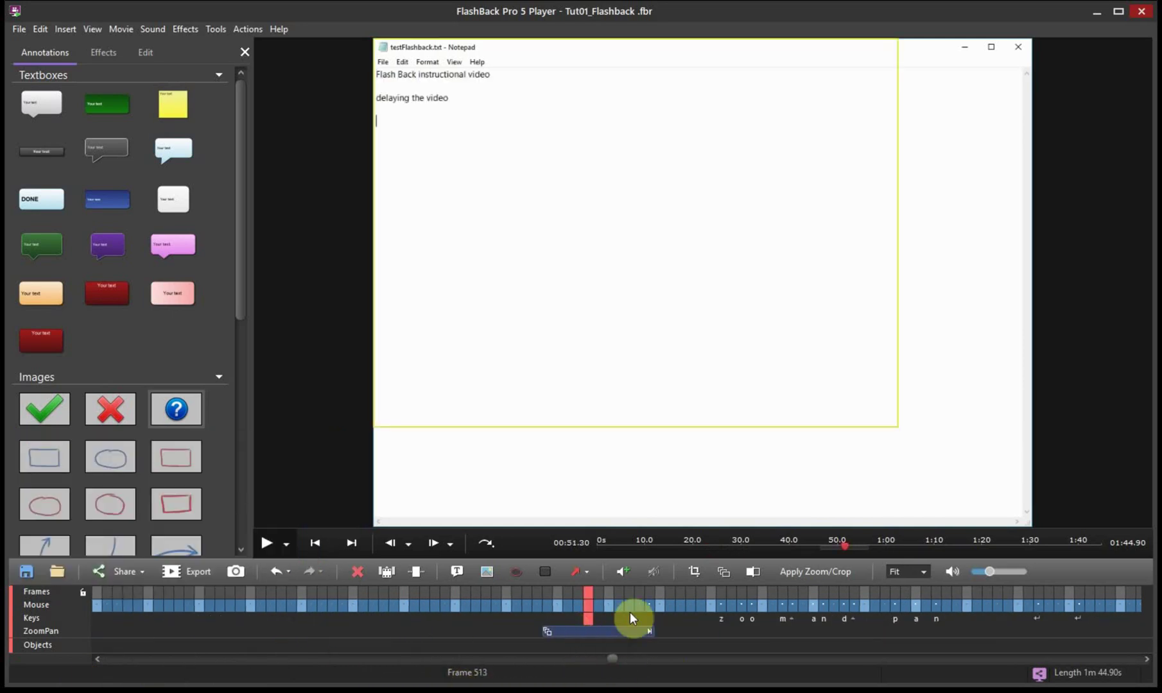
left_click(519, 601)
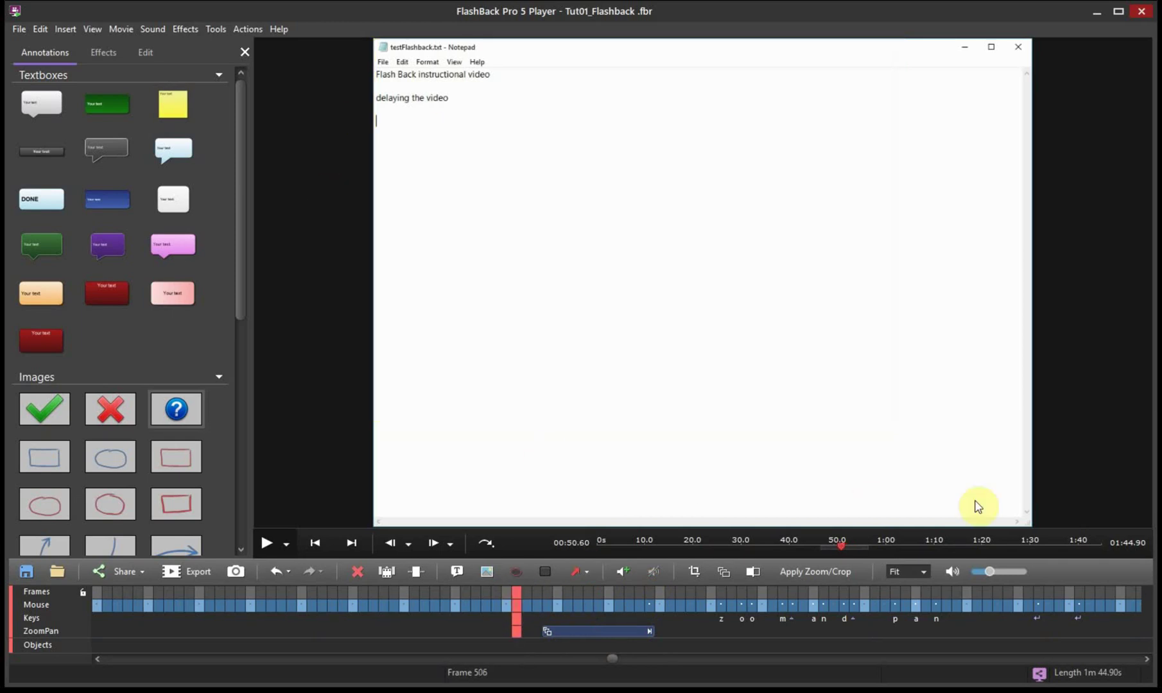
left_click(680, 604)
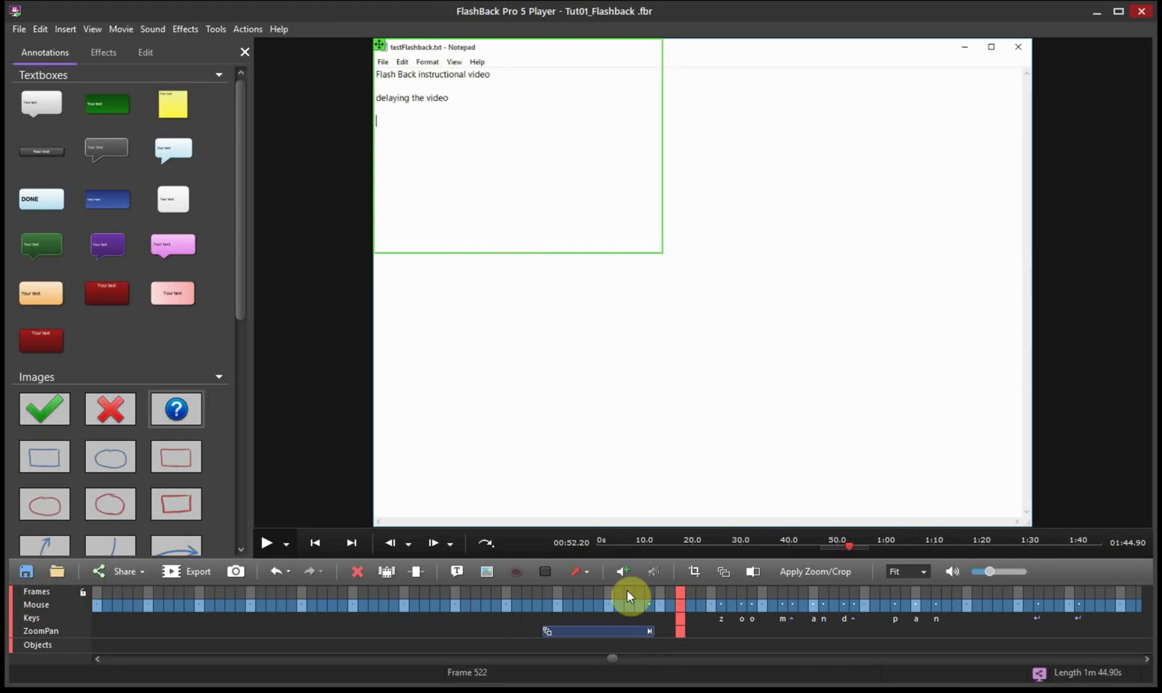
left_click(649, 594)
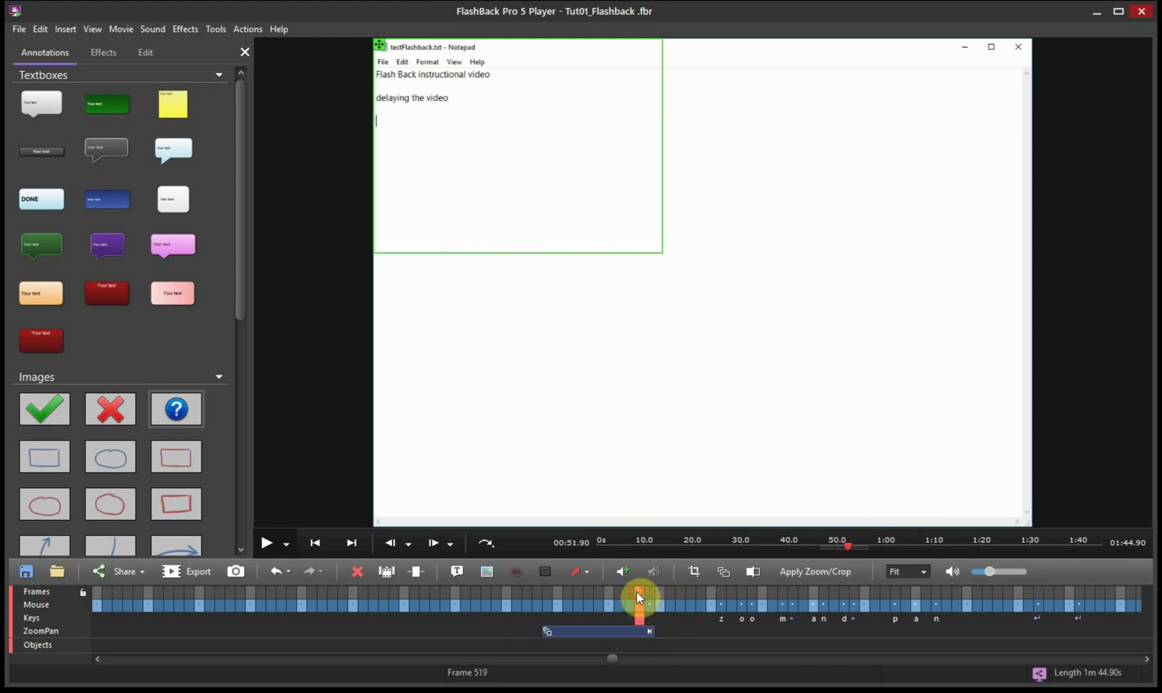
left_click(622, 594)
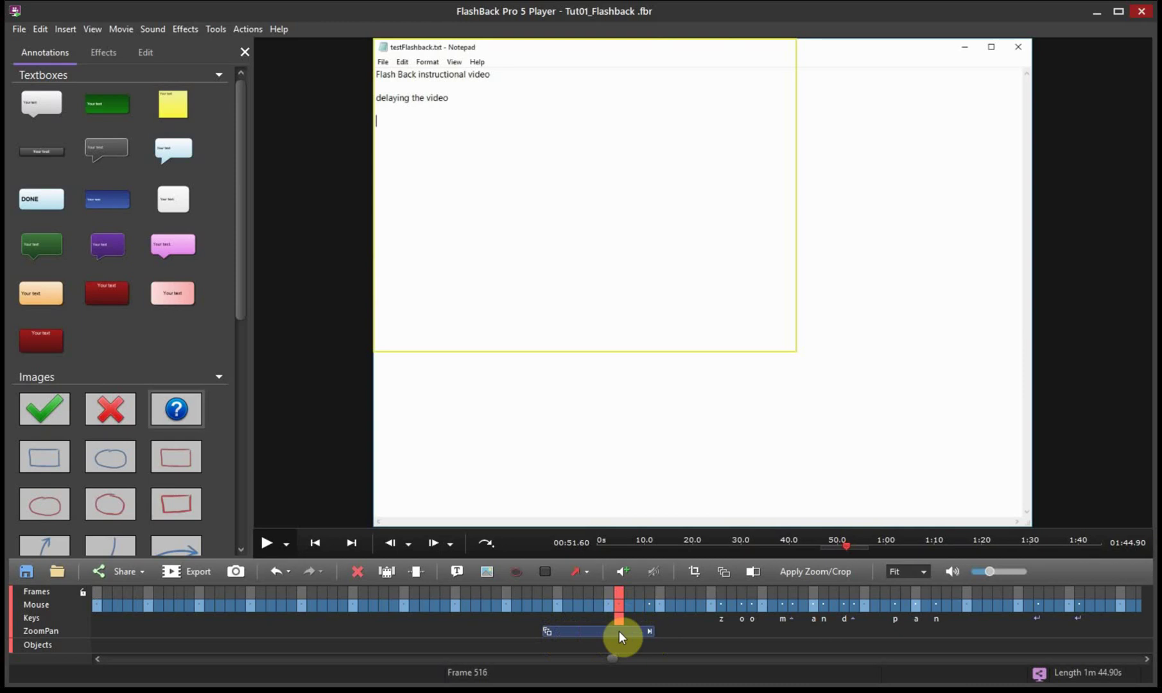
left_click(538, 600)
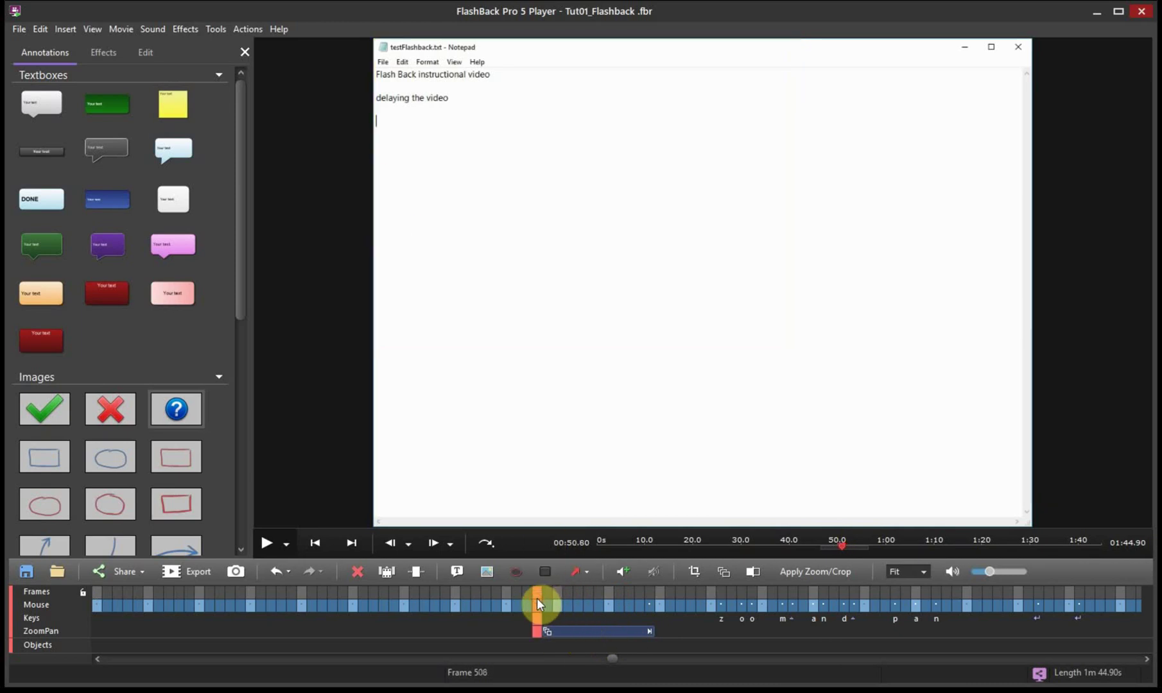
left_click(661, 596)
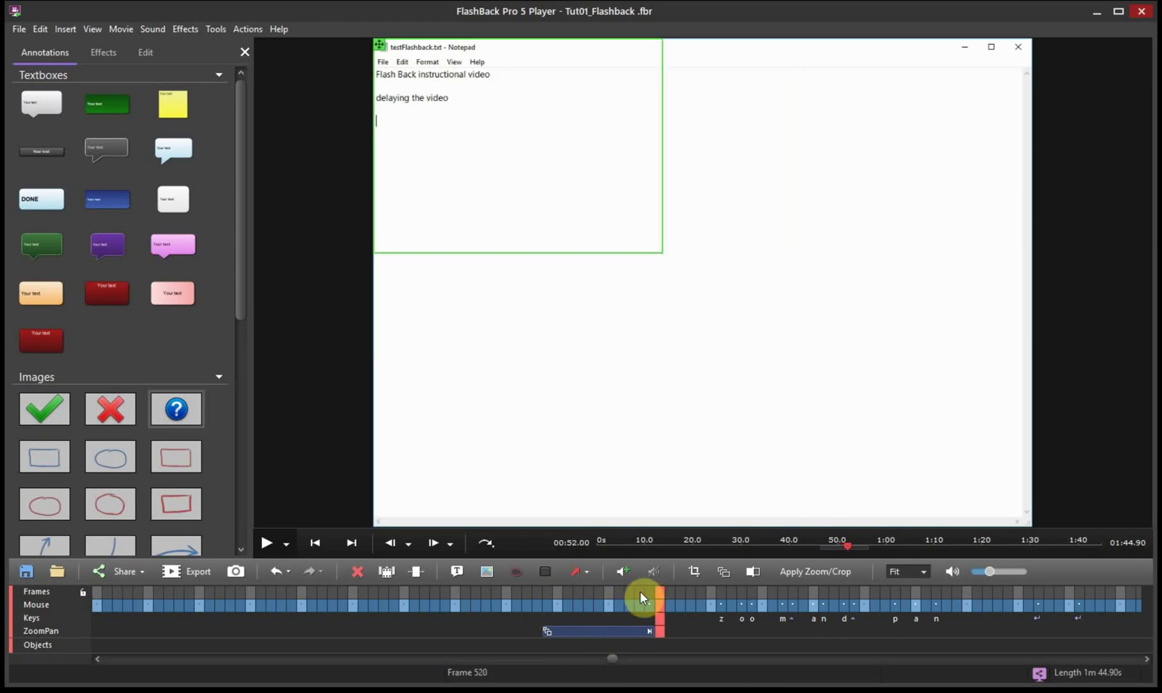
left_click(639, 596)
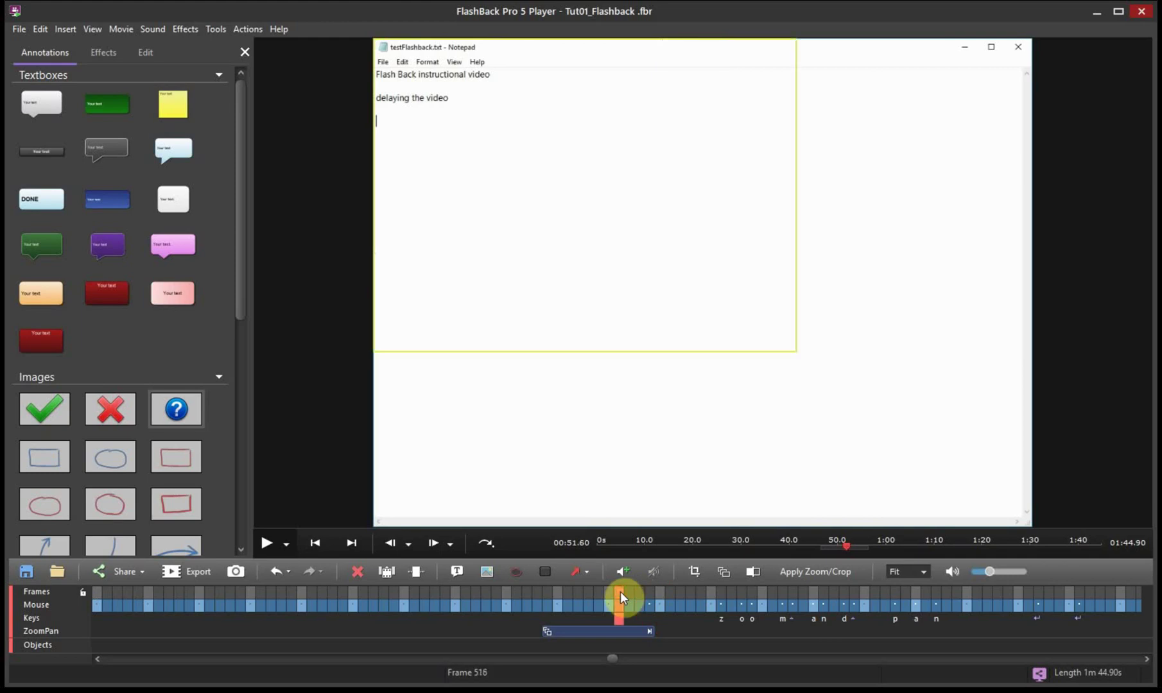
left_click(586, 598)
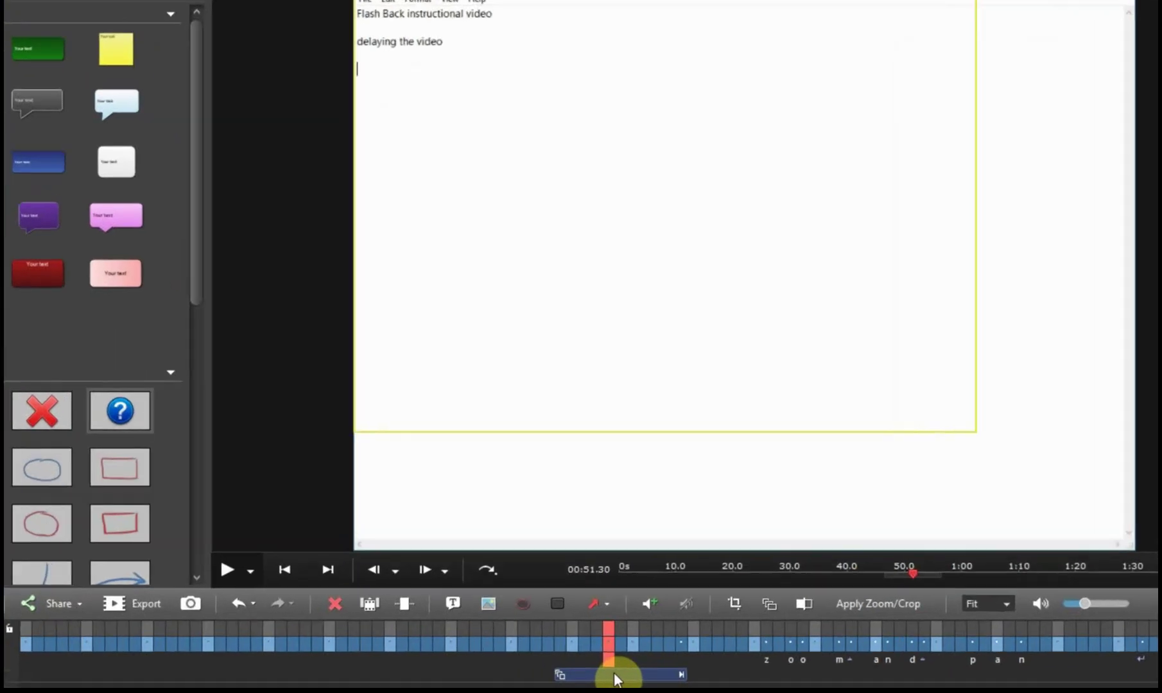
Set the zoom keyframe's transition duration to 2 seconds
double_click(592, 632)
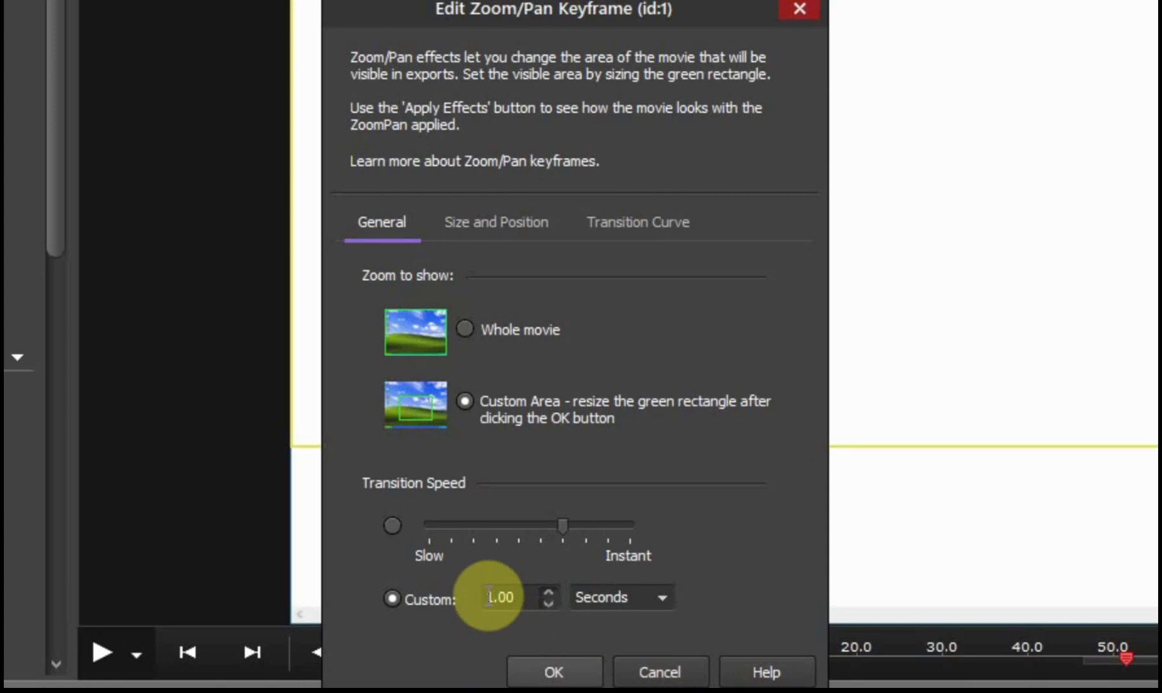
left_click_drag(486, 597, 497, 596)
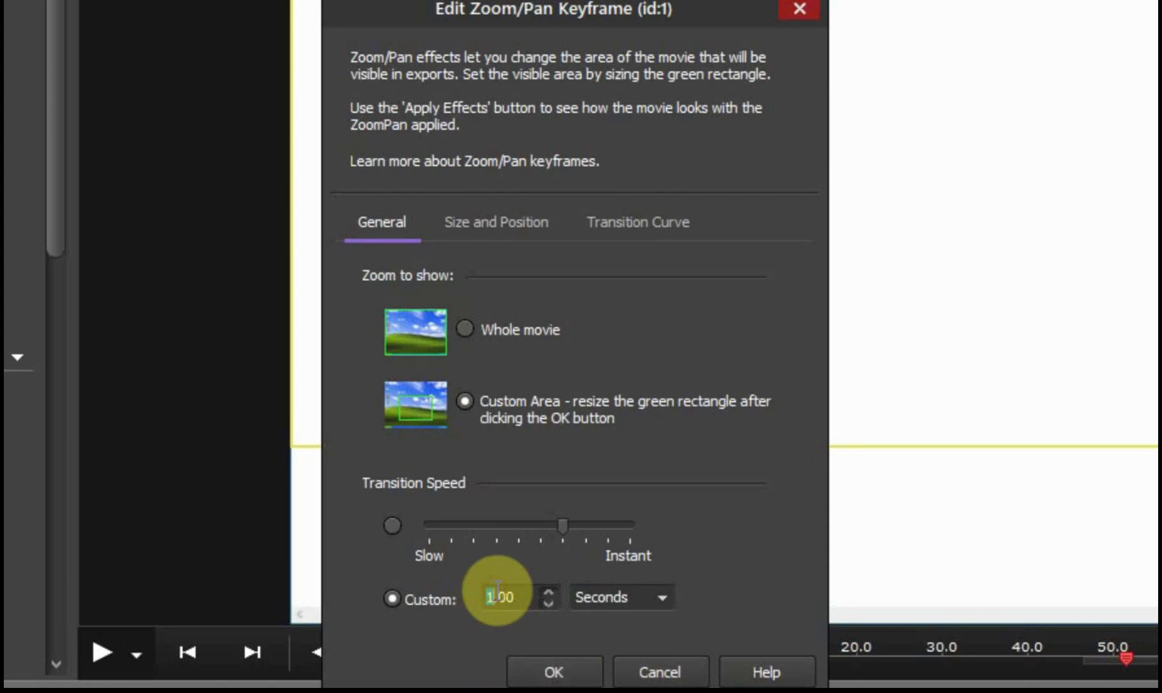
type("2")
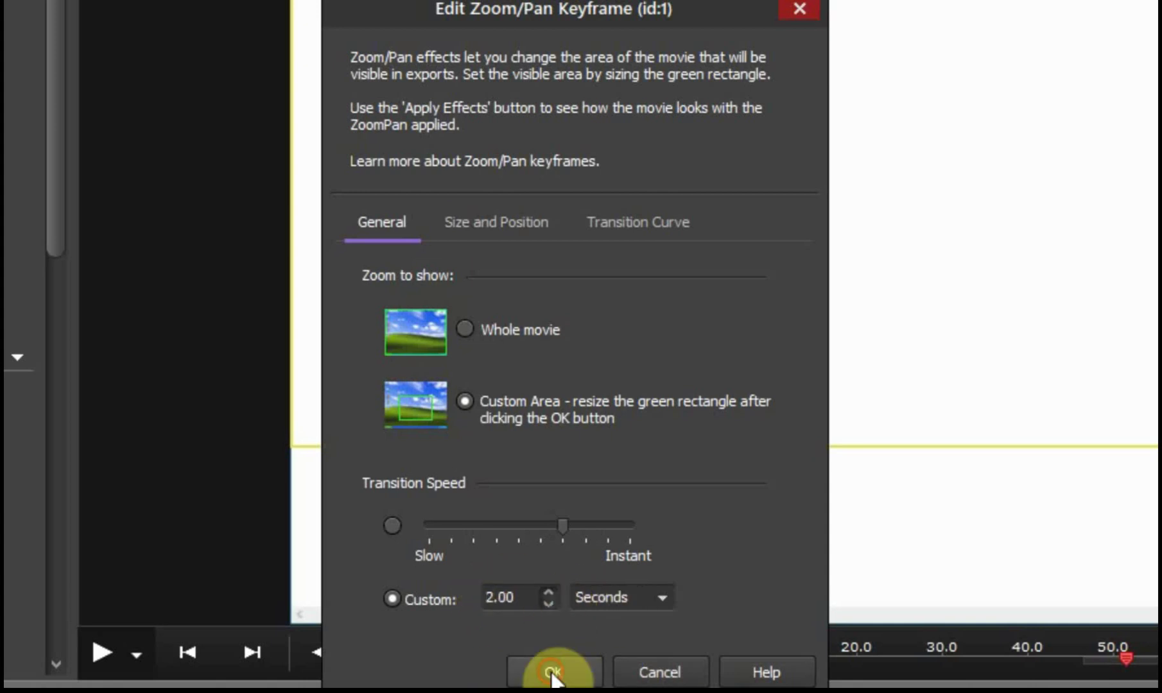
left_click(553, 673)
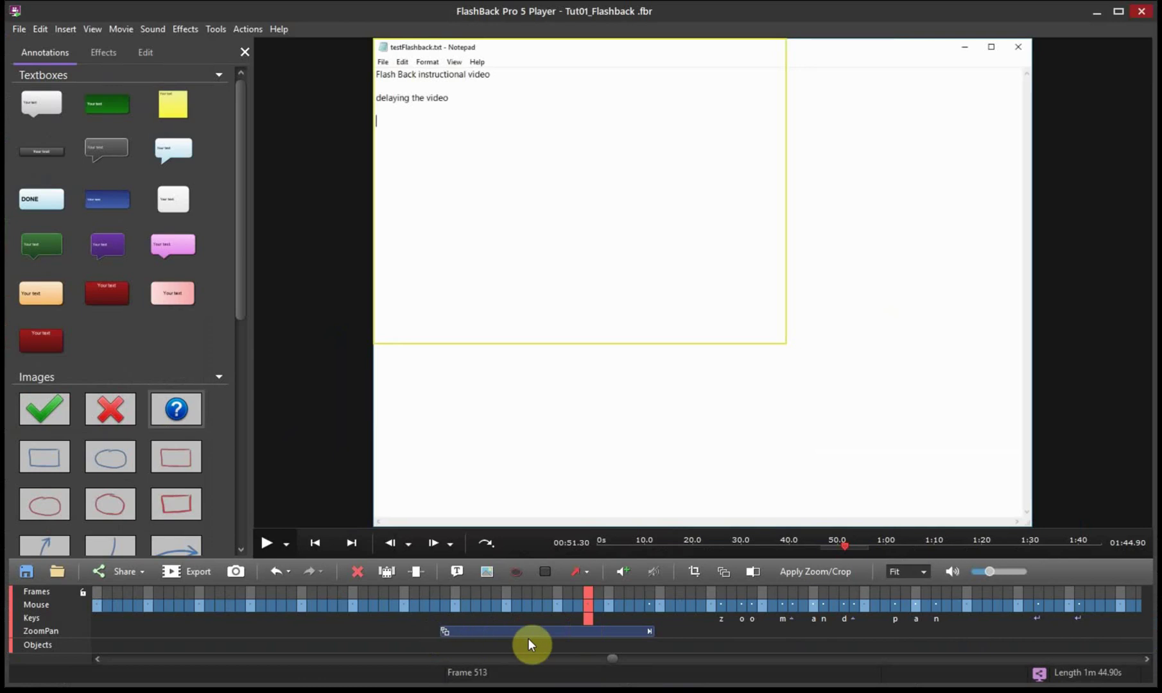
Move the playhead back to frame 495 (00:49.50), just before the zoom begins
left_click(626, 604)
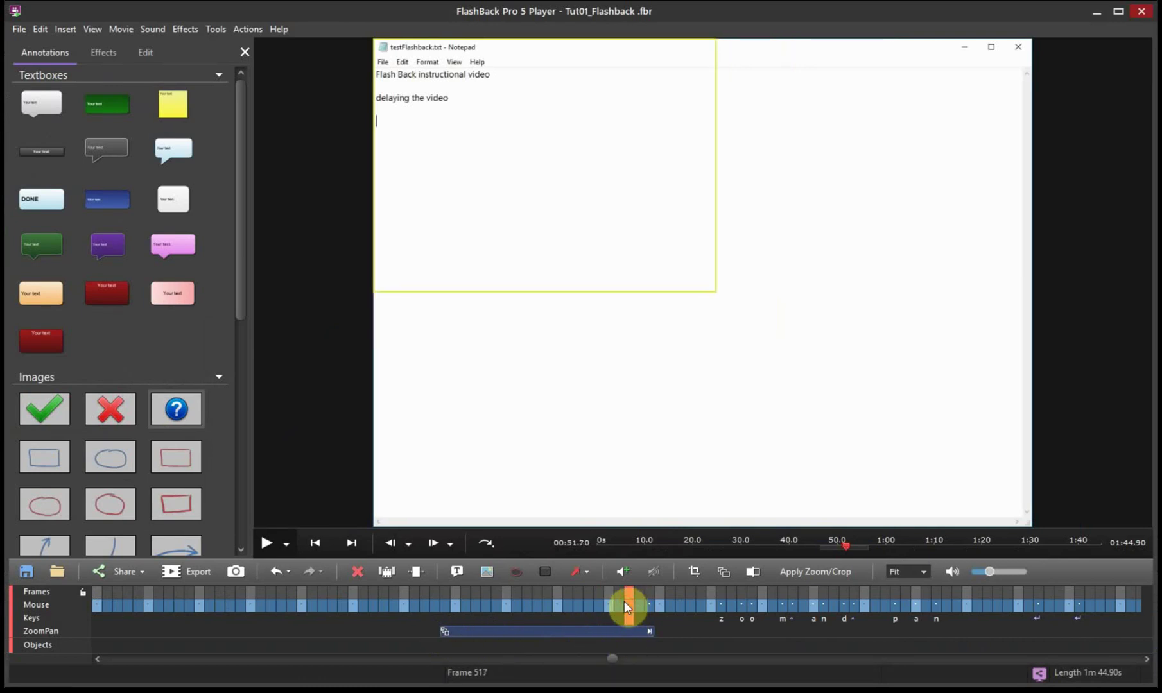
left_click(576, 605)
left_click(539, 607)
left_click_drag(539, 607, 444, 600)
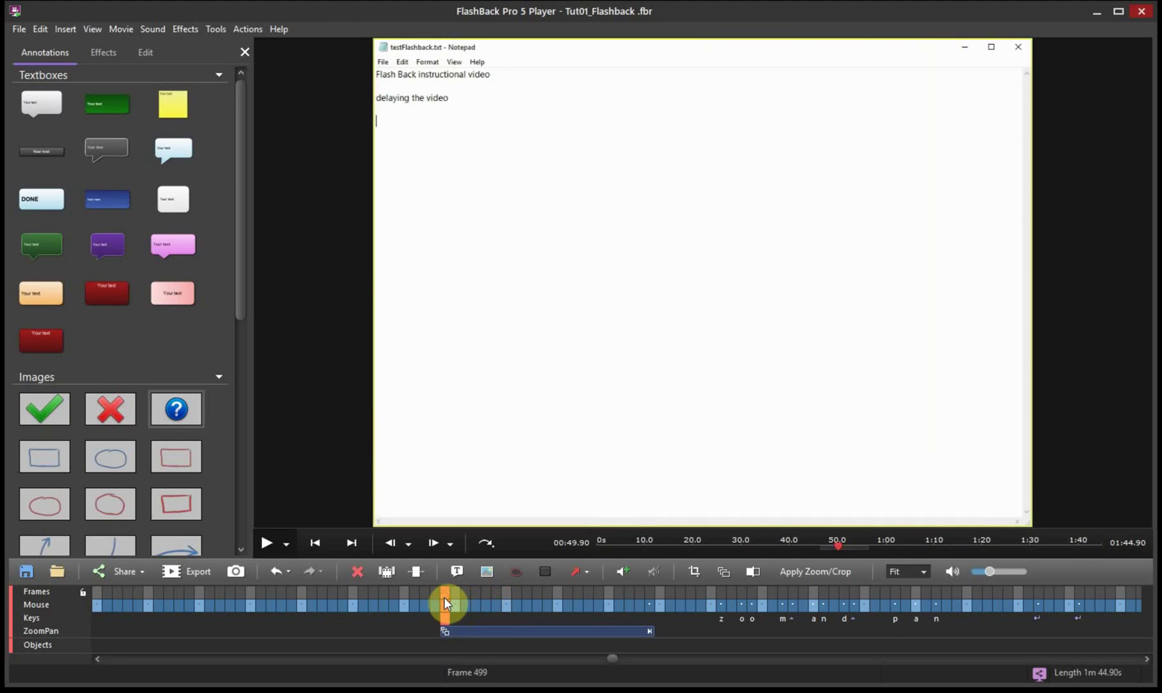
left_click_drag(453, 601, 404, 591)
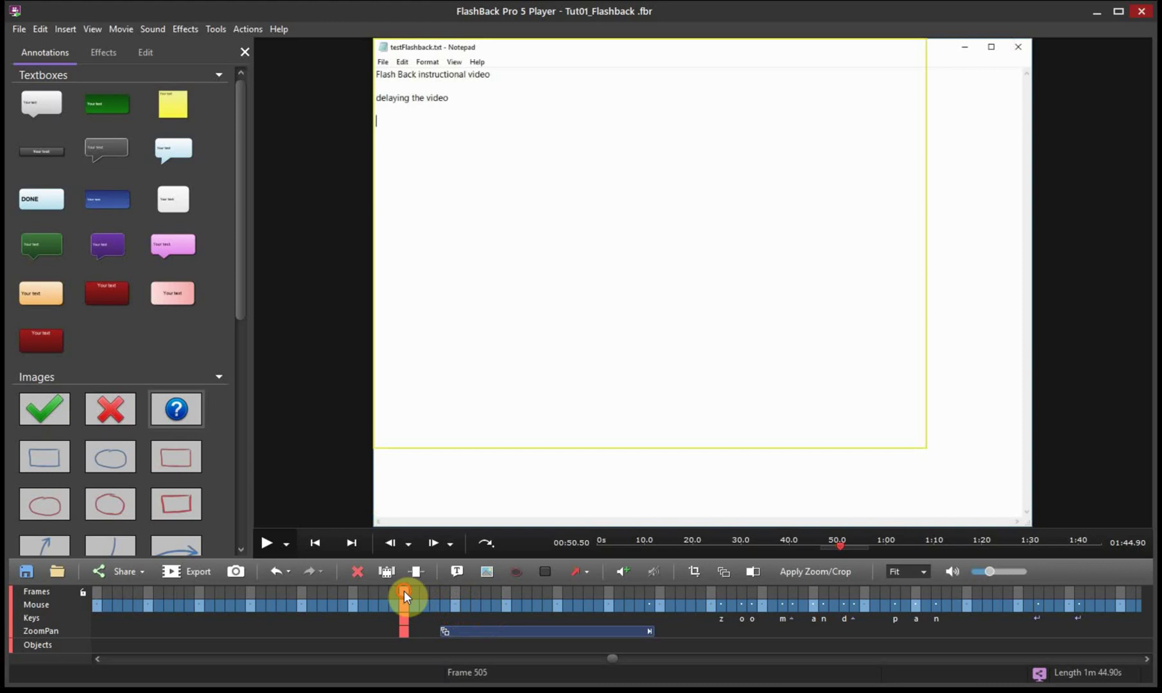
Play the recording with effects and pause at 00:53.10 on the zoomed Notepad text
left_click(267, 544)
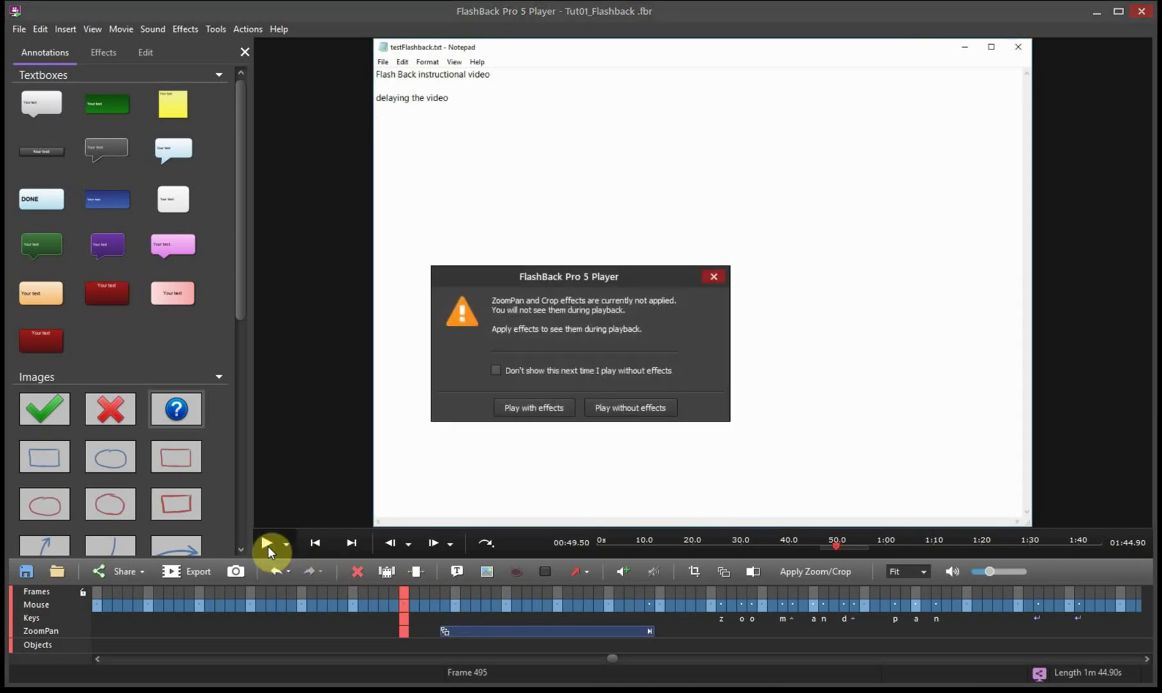
left_click(549, 416)
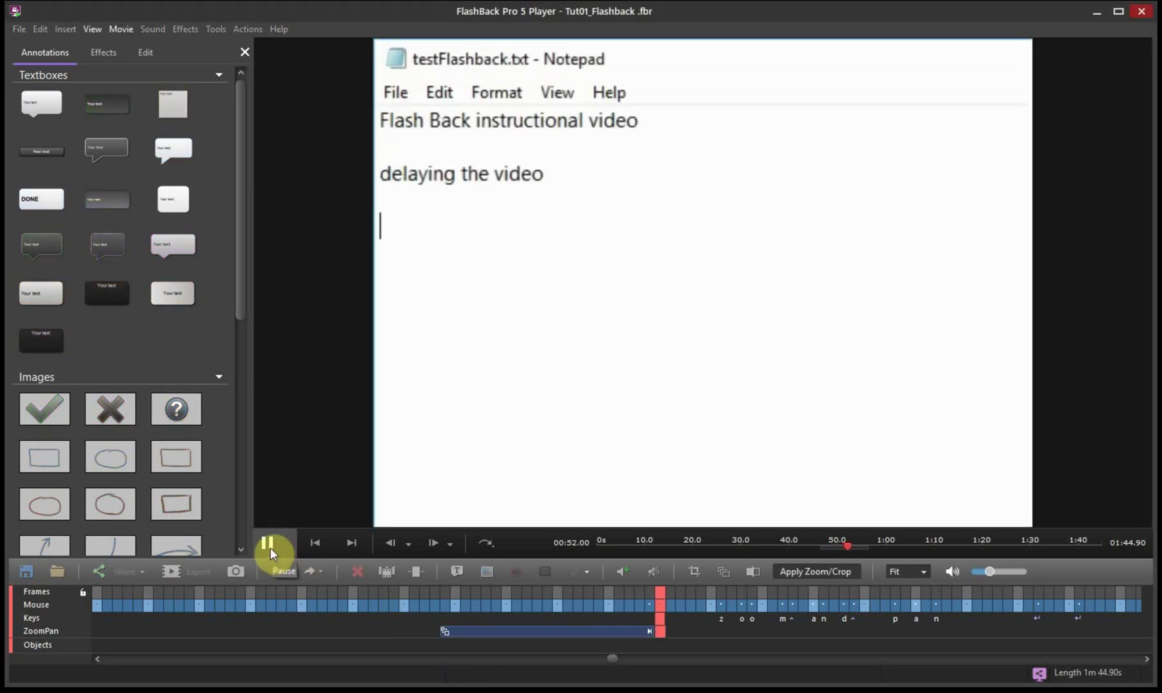
left_click(270, 547)
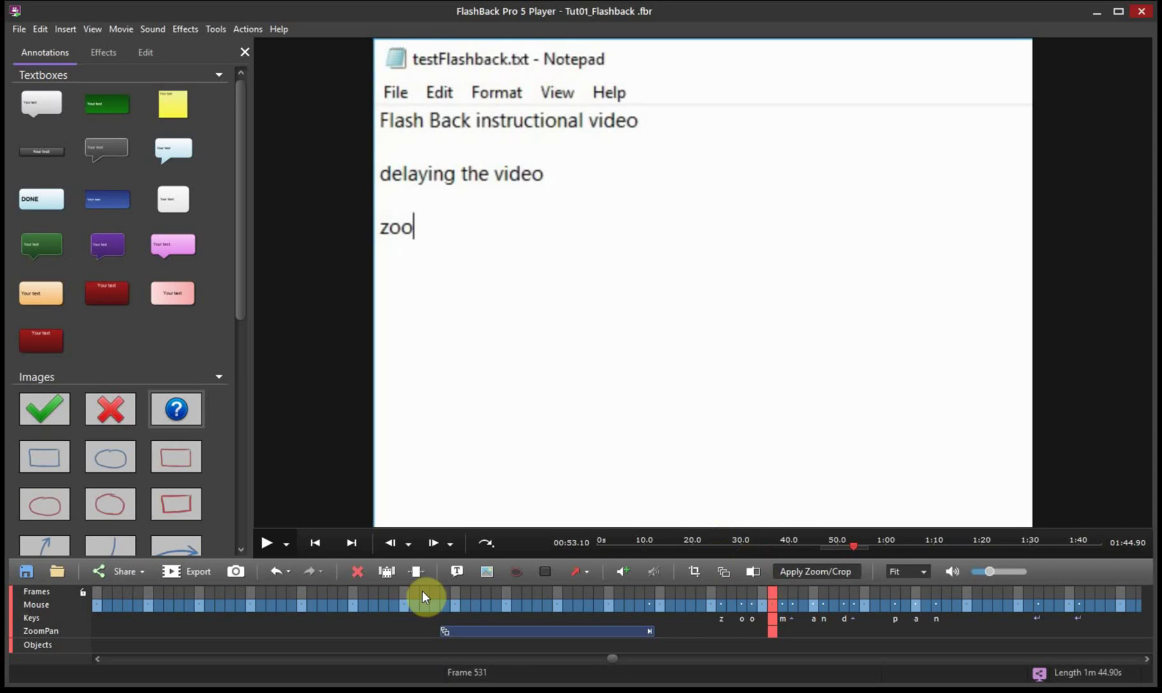
Play from frame 494 without effects, pausing at 00:51.20 to compare
left_click(381, 597)
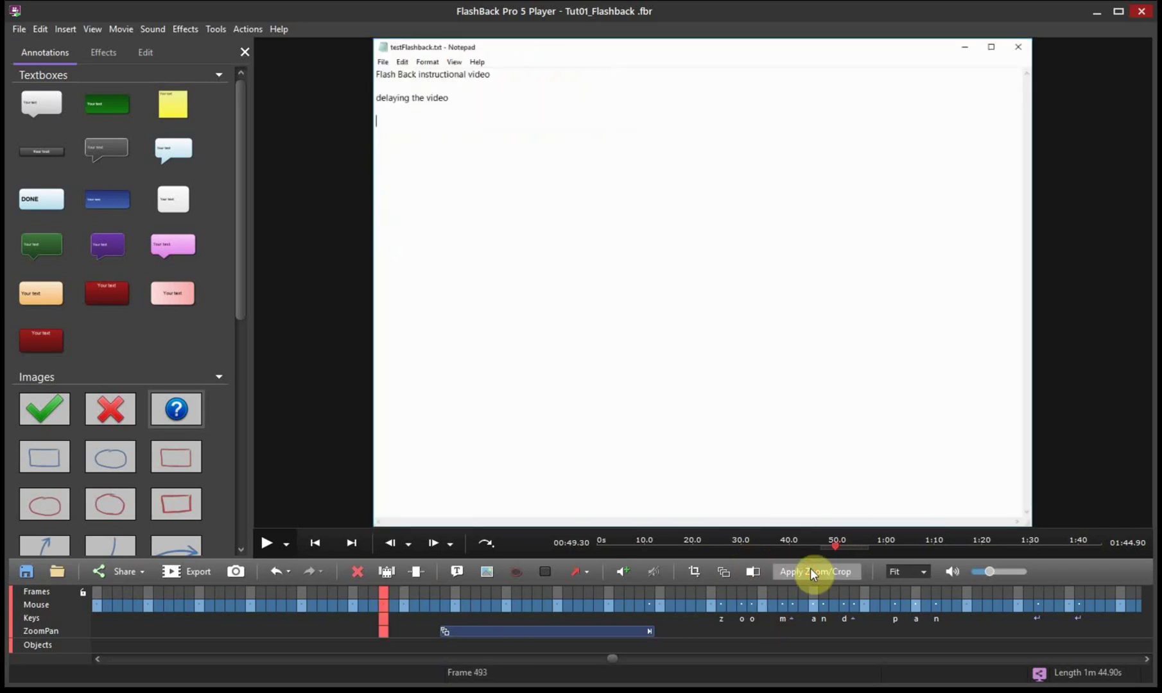
left_click(690, 600)
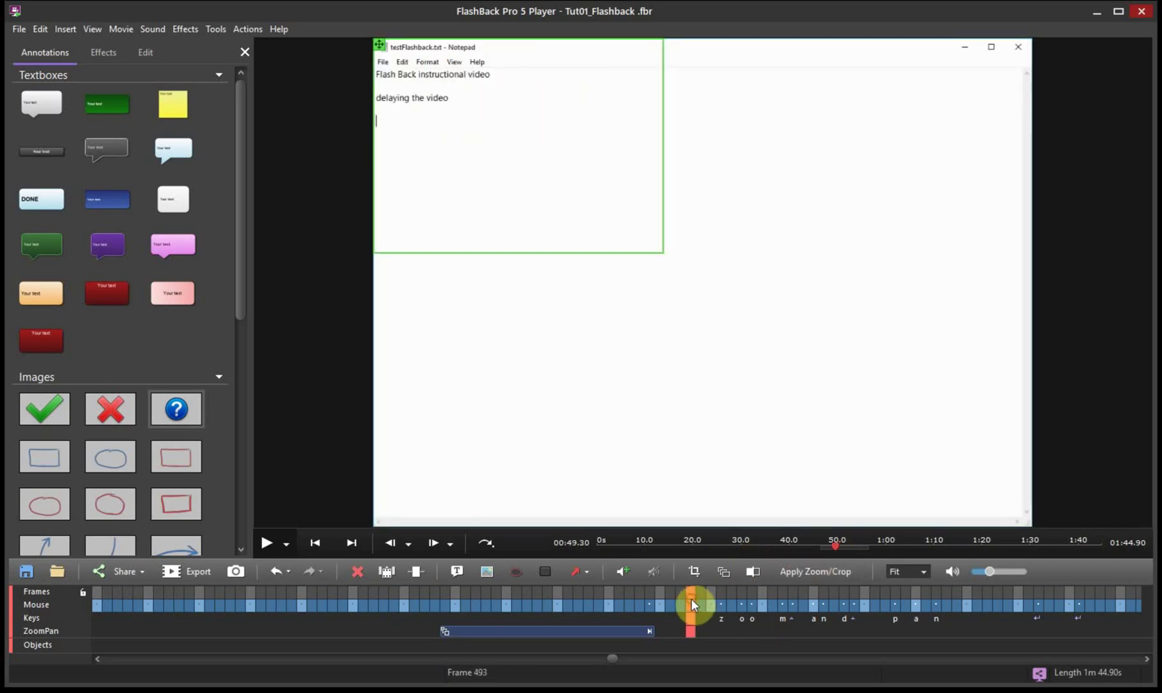
left_click(393, 603)
left_click(269, 543)
left_click(629, 409)
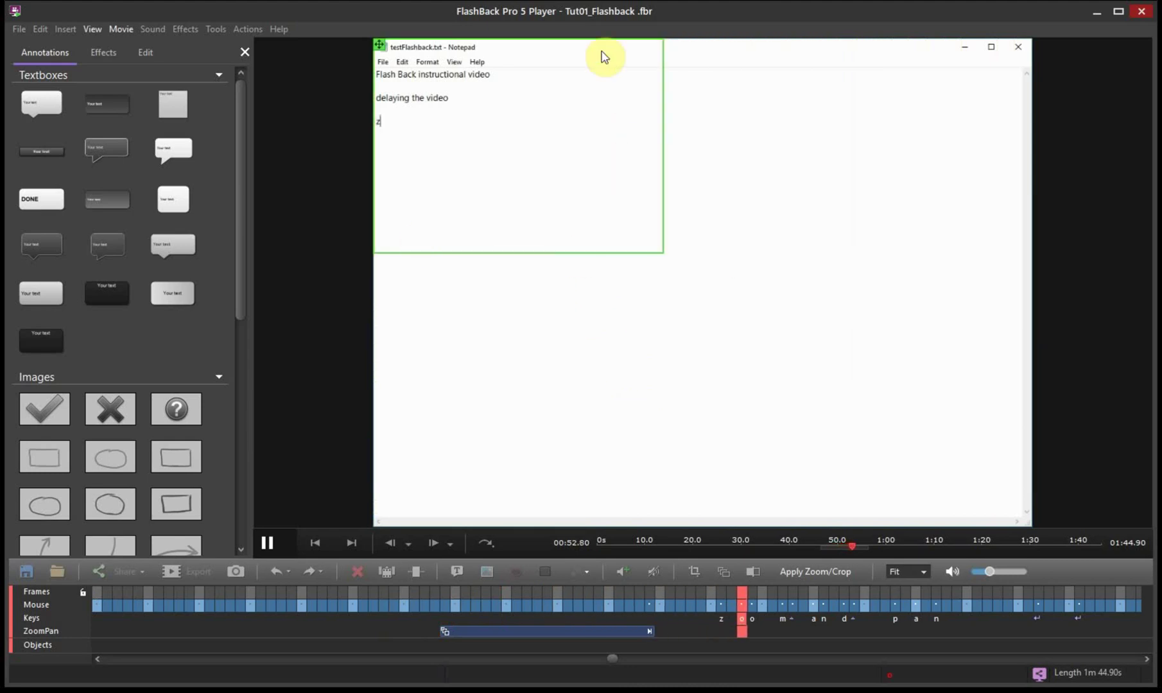
left_click(372, 603)
left_click(267, 544)
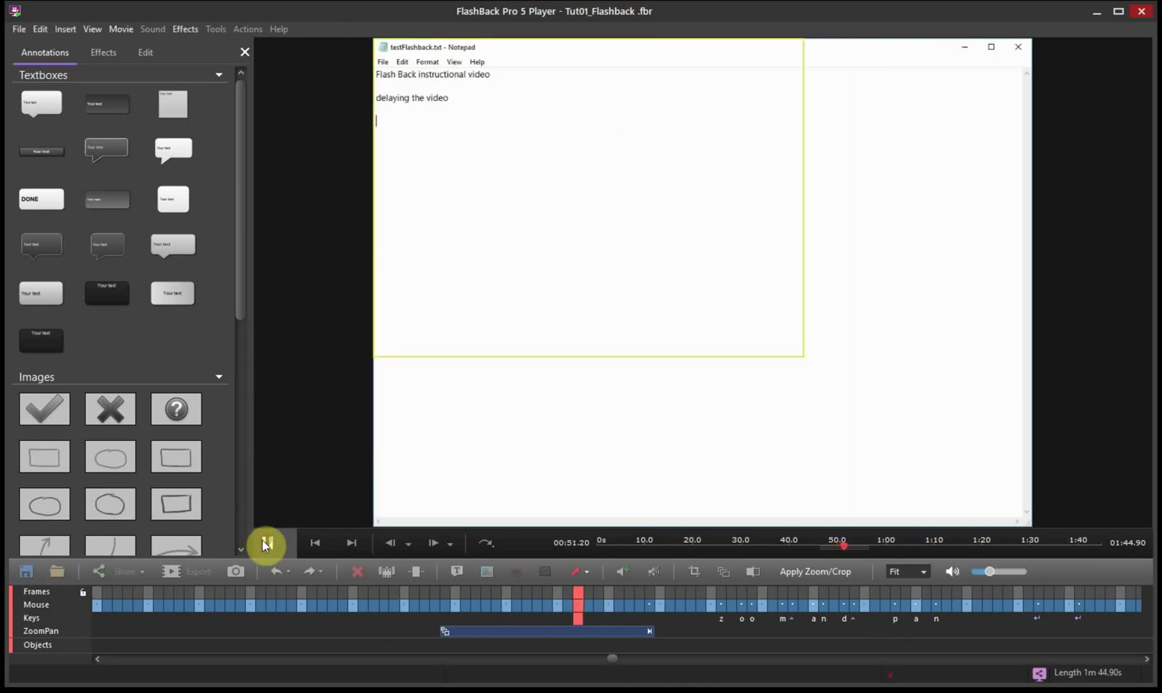
Select frames 496–500 and settle the playhead on frame 498 (00:49.80)
left_click(413, 601)
mouse_move(413, 603)
left_mouse_down()
mouse_move(1149, 591)
mouse_move(795, 629)
mouse_move(380, 623)
left_mouse_up()
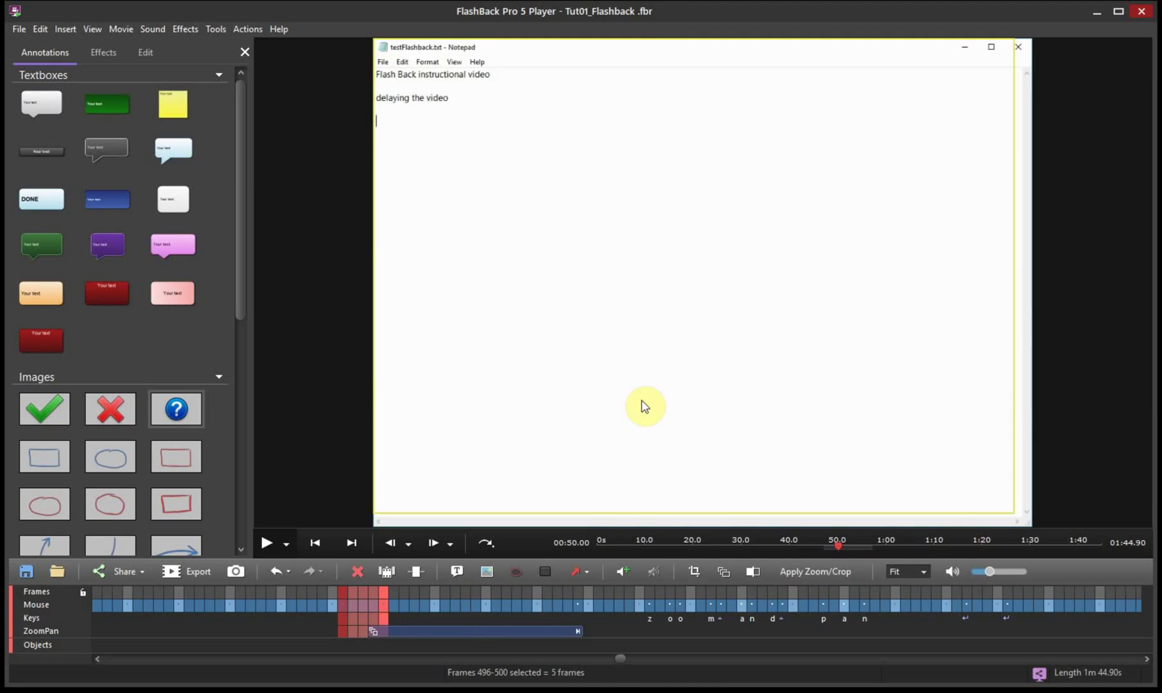
left_click(359, 611)
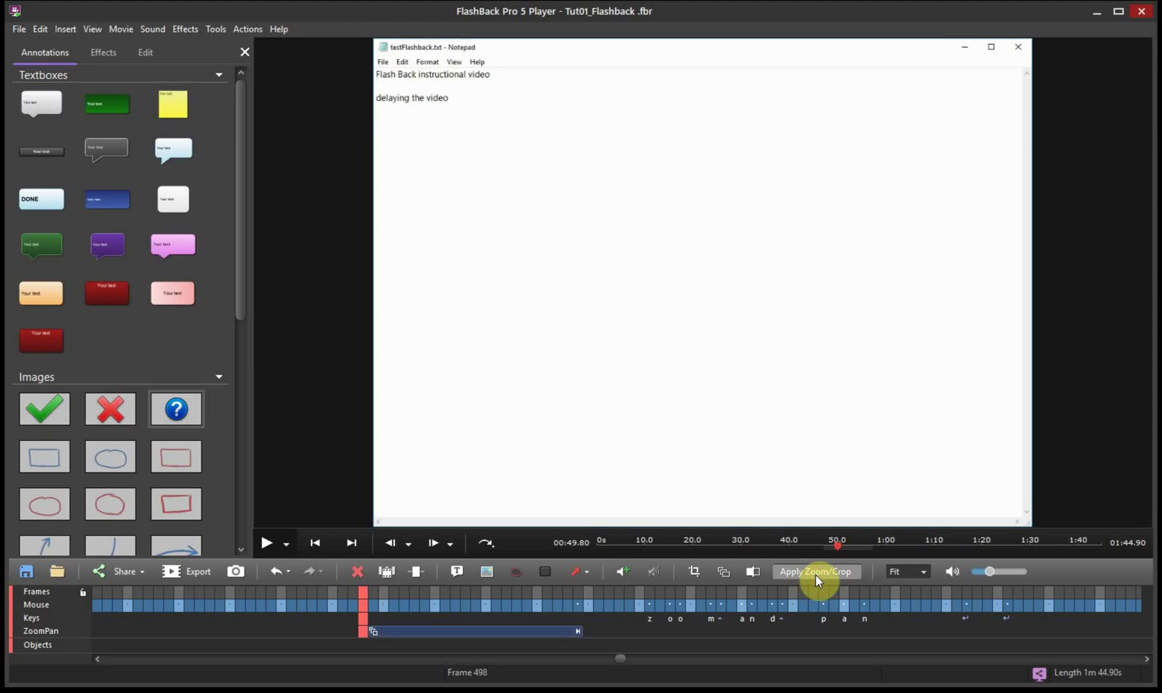
left_click_drag(363, 593, 655, 601)
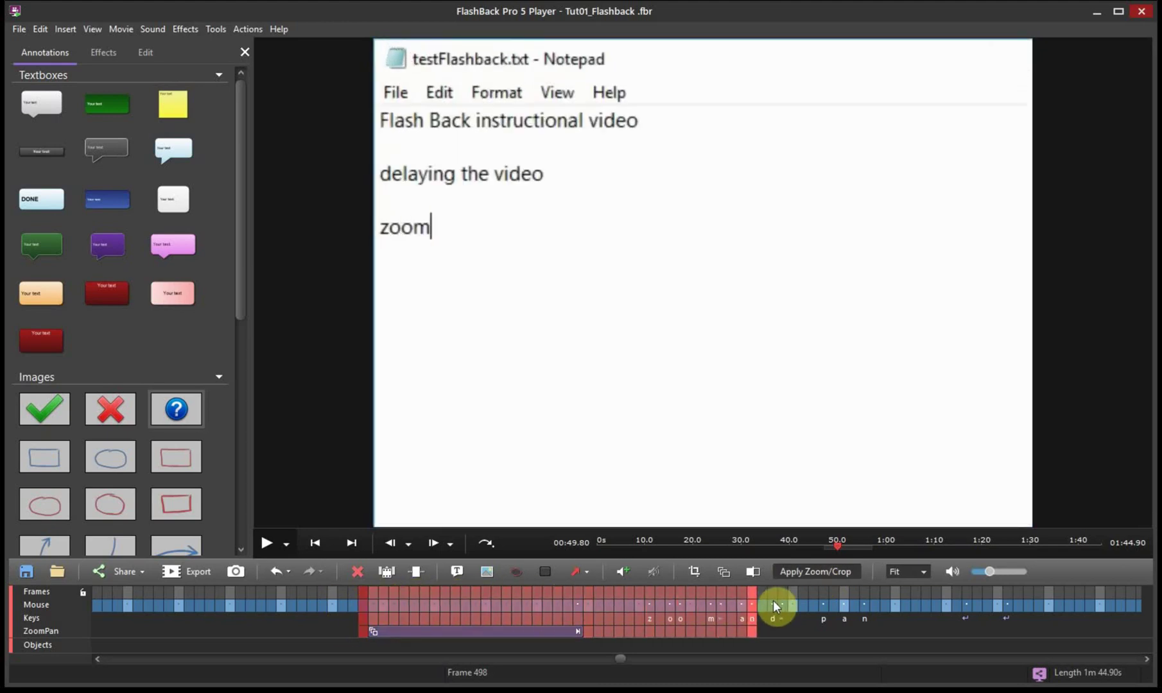
mouse_move(655, 601)
left_mouse_down()
mouse_move(739, 597)
mouse_move(725, 599)
left_mouse_up()
left_click_drag(798, 597, 647, 602)
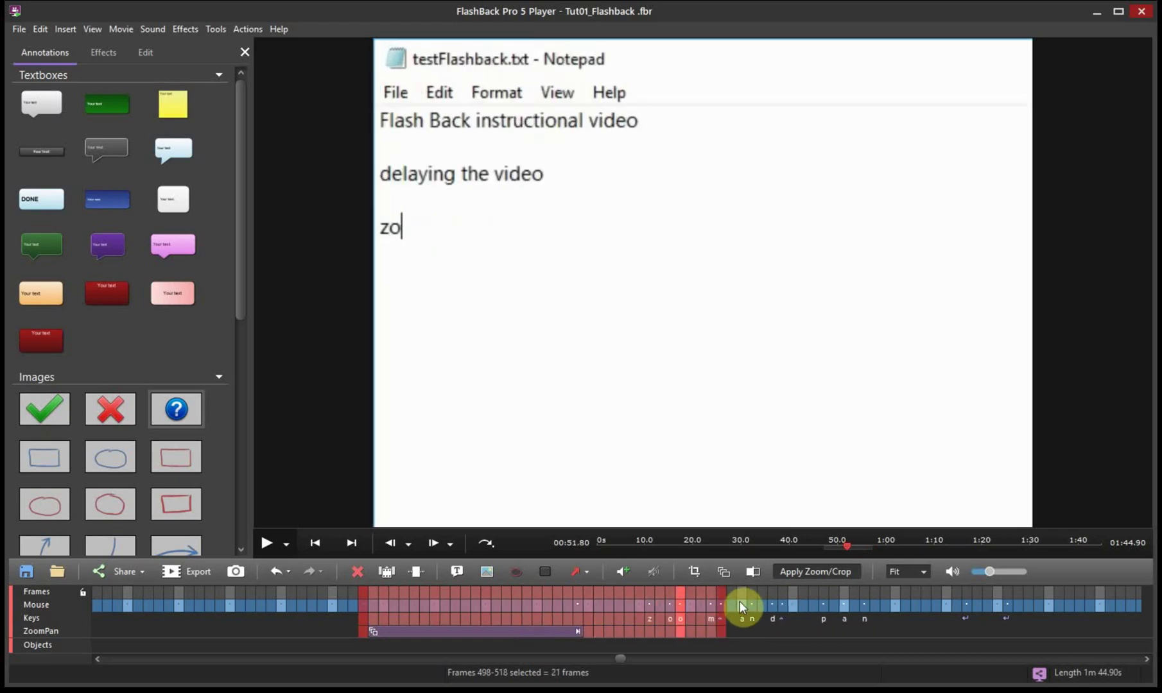
left_click_drag(647, 602, 391, 615)
left_click(329, 601)
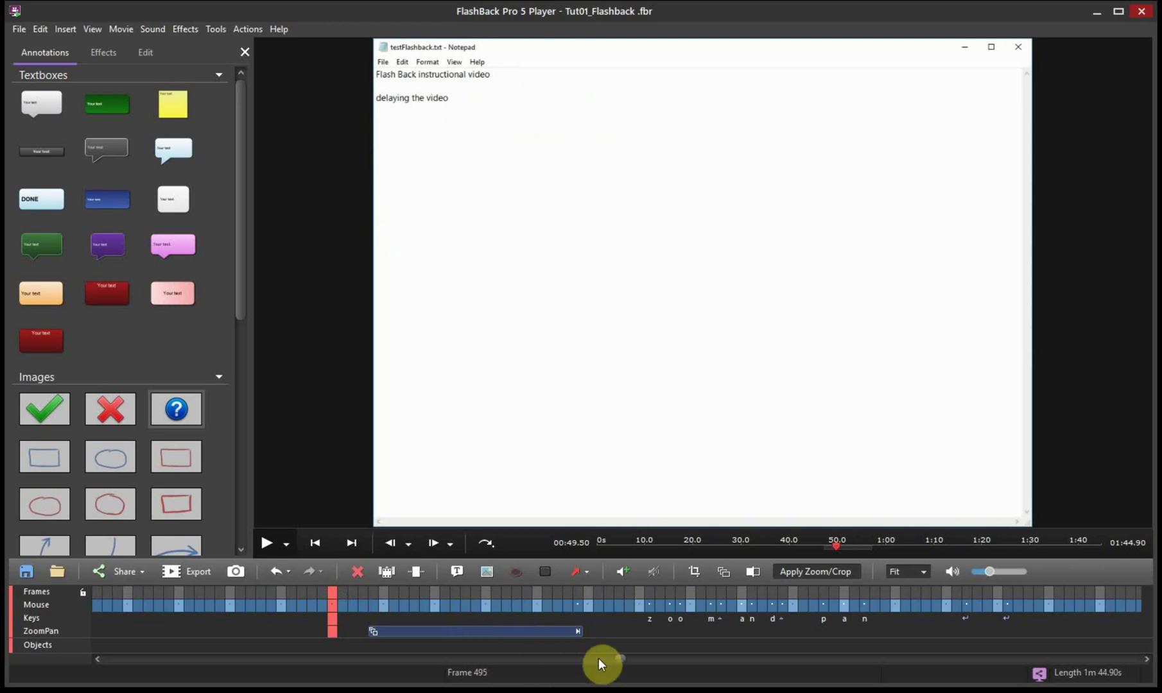
mouse_move(619, 661)
left_mouse_down()
mouse_move(292, 647)
mouse_move(85, 661)
left_mouse_up()
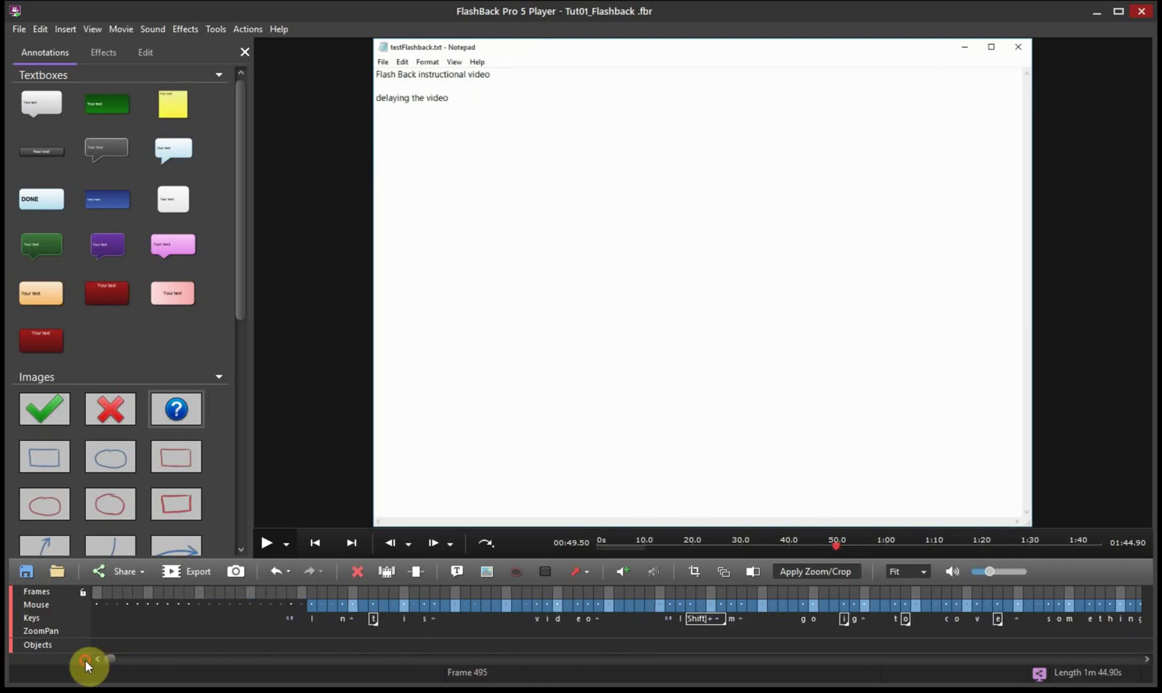
Insert a zoom/pan keyframe at frame 0 with a 1.00-second custom transition speed
left_click(95, 590)
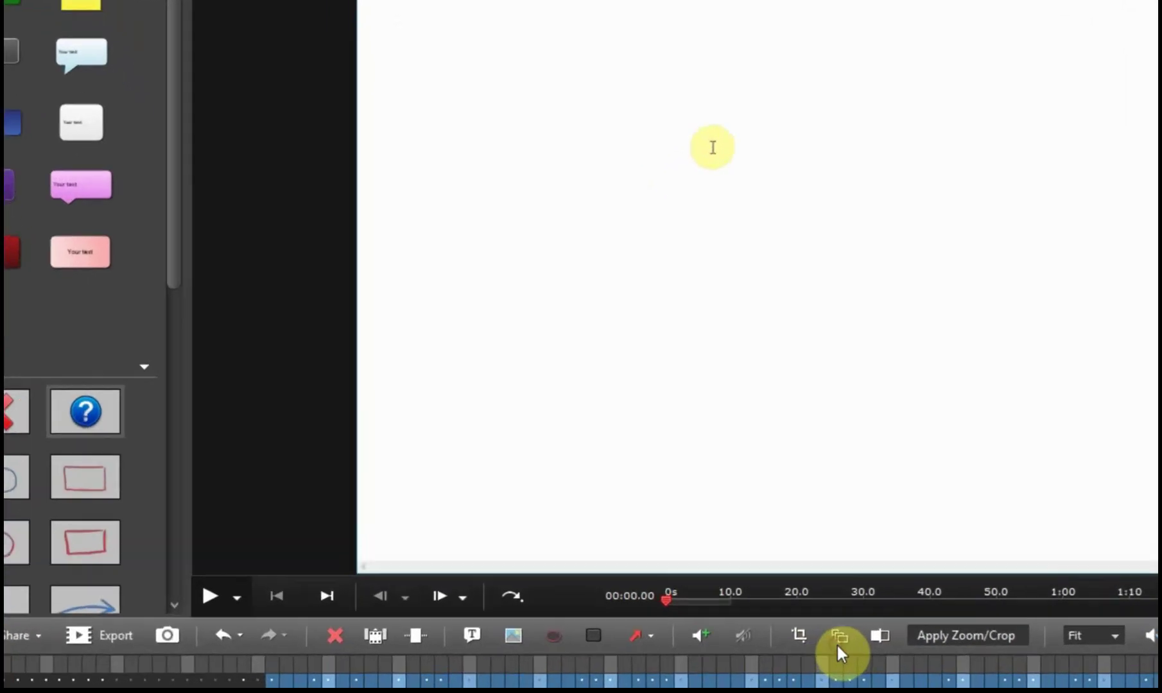
left_click(702, 579)
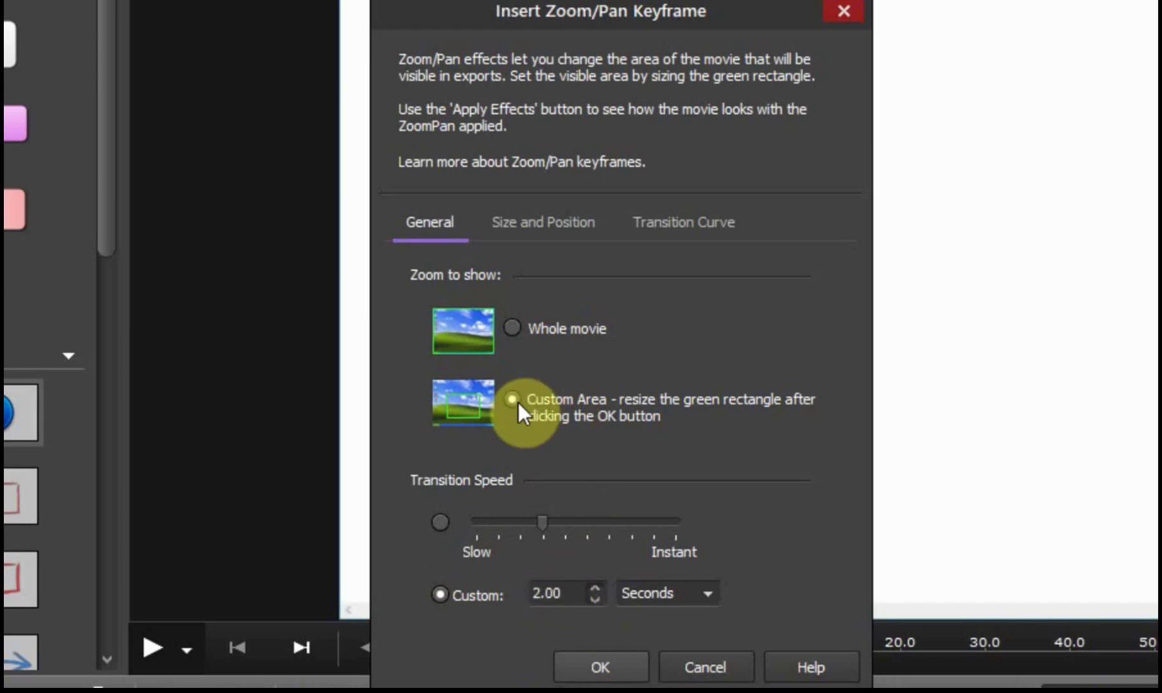
left_click(547, 592)
key("BackSpace")
type("1")
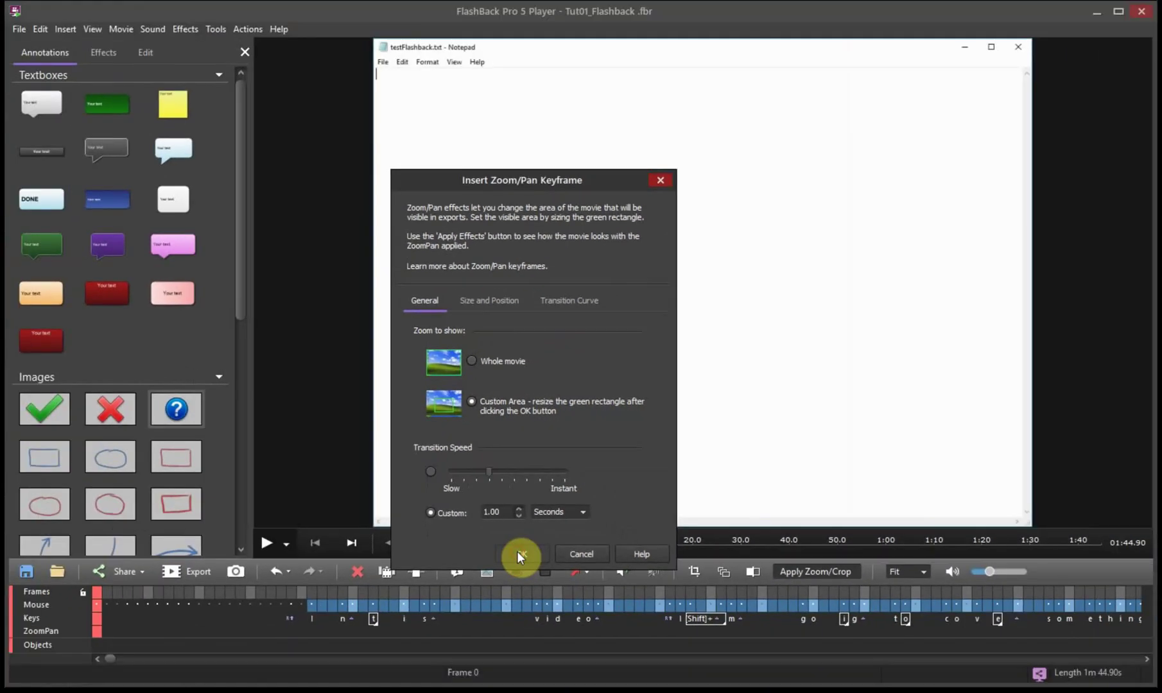
left_click(517, 551)
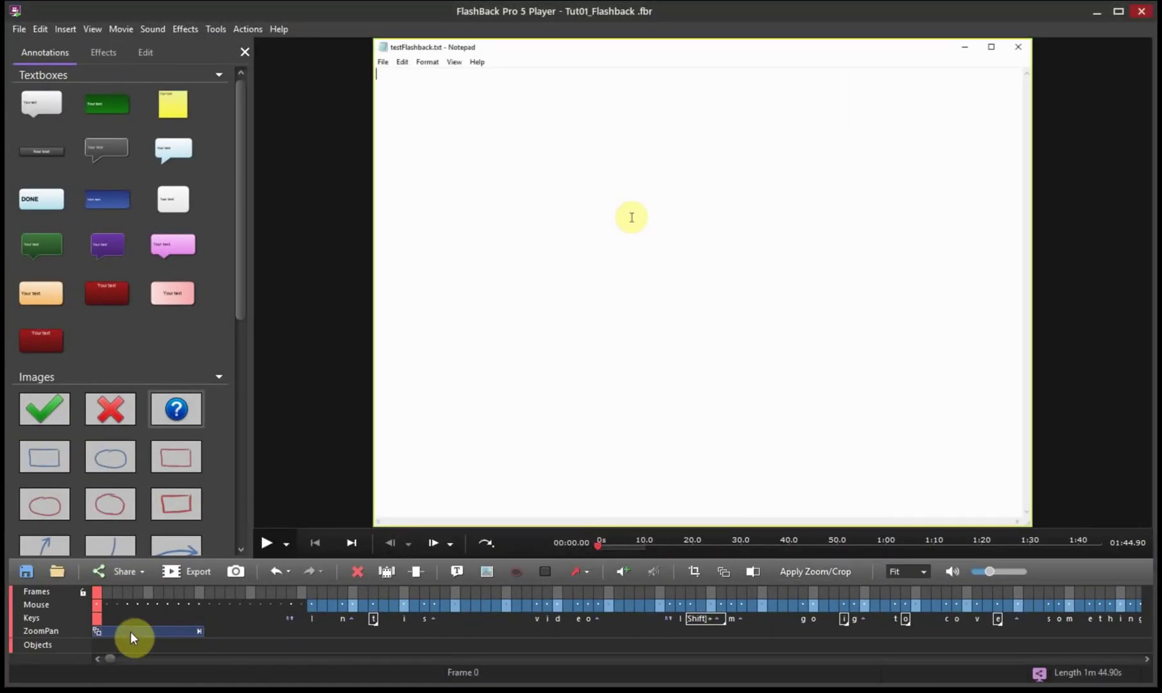
left_click(206, 599)
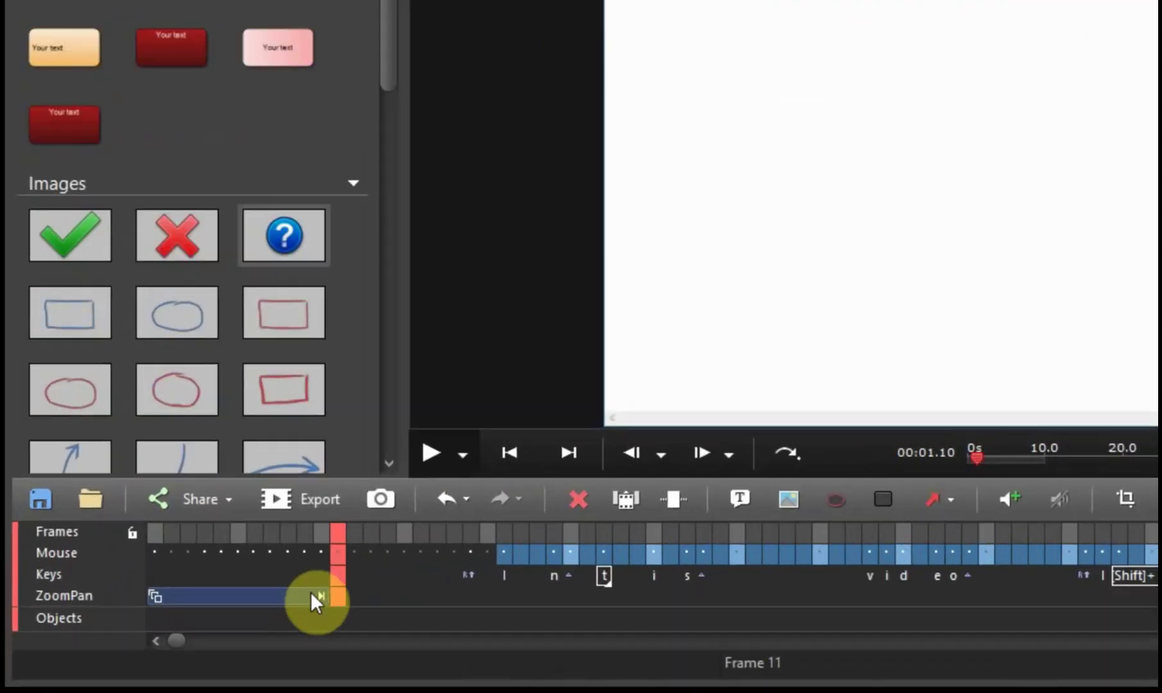
Collapse the opening ZoomPan bar onto its start marker so frame 0 is fully zoomed
left_click(181, 632)
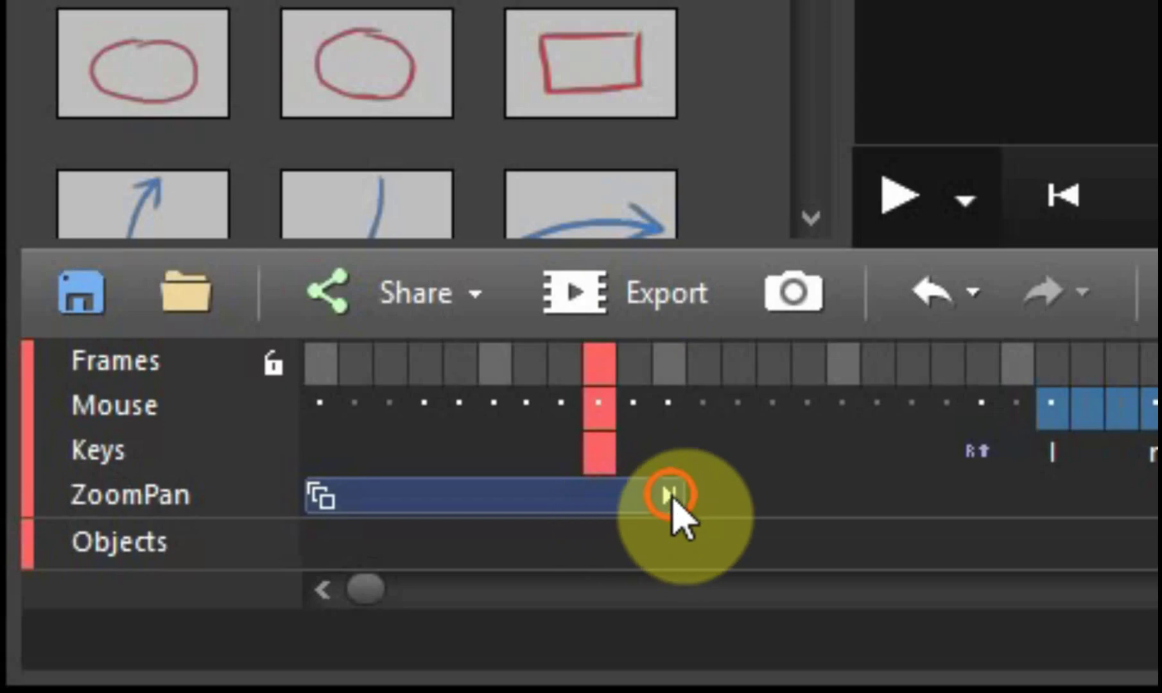
left_click(672, 500)
left_click_drag(673, 500, 325, 504)
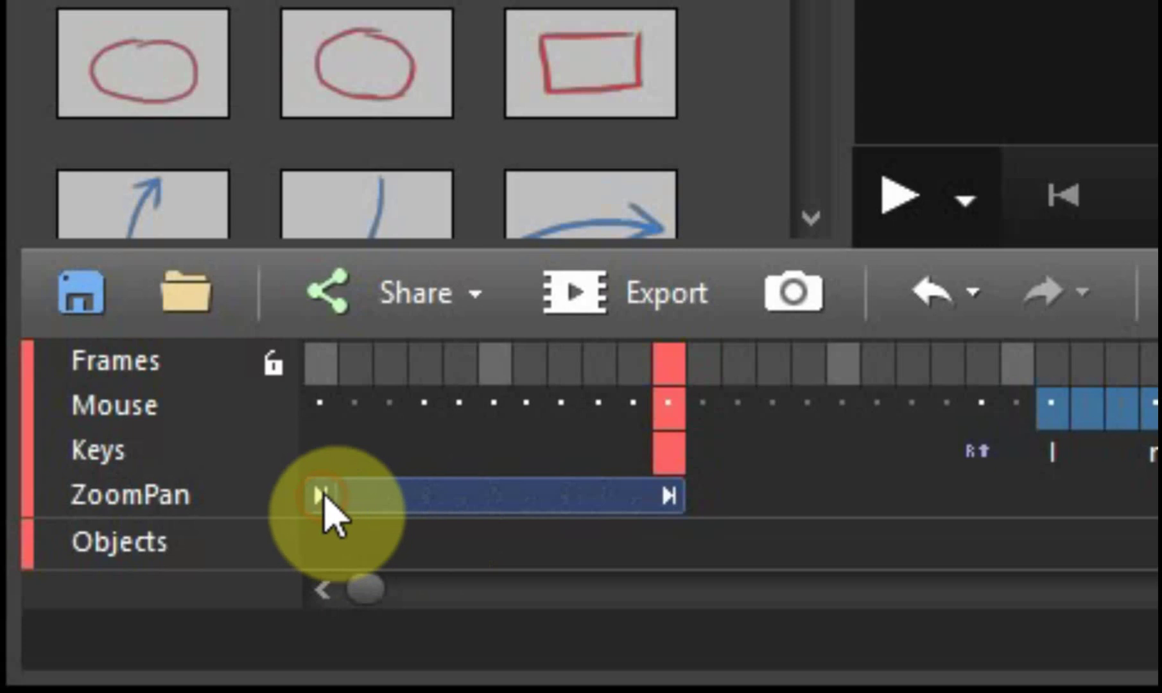
left_click(527, 493)
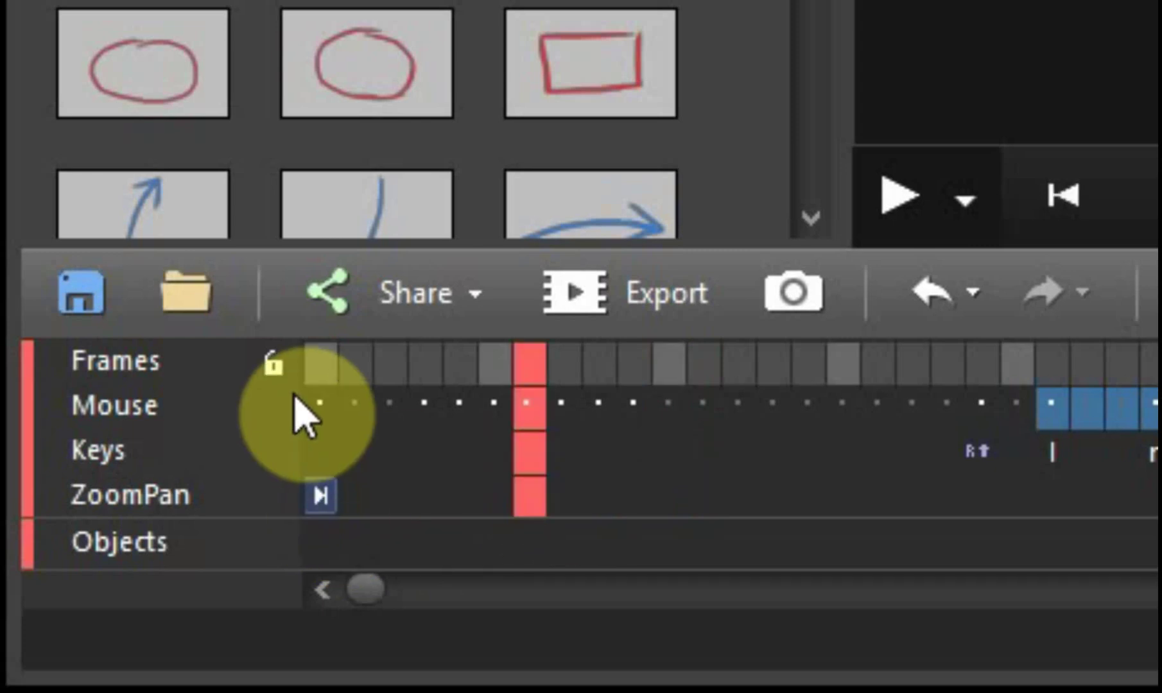
left_click(324, 365)
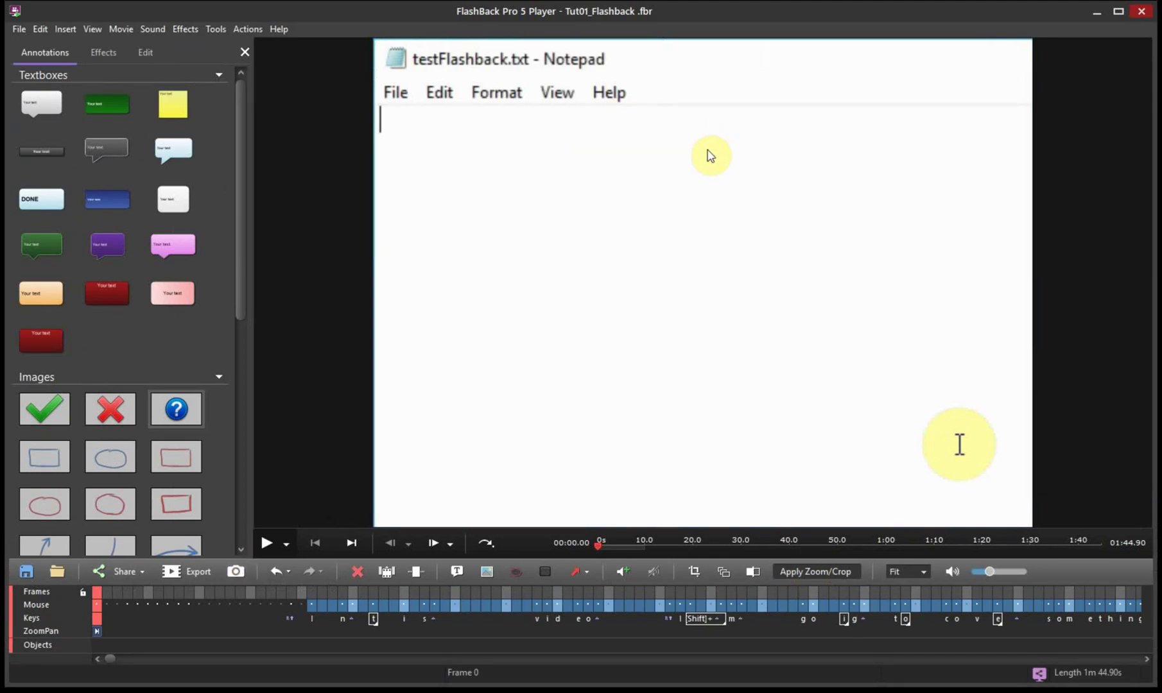
Add a zoom/pan keyframe at frame 62 with a custom transition time
left_click(734, 594)
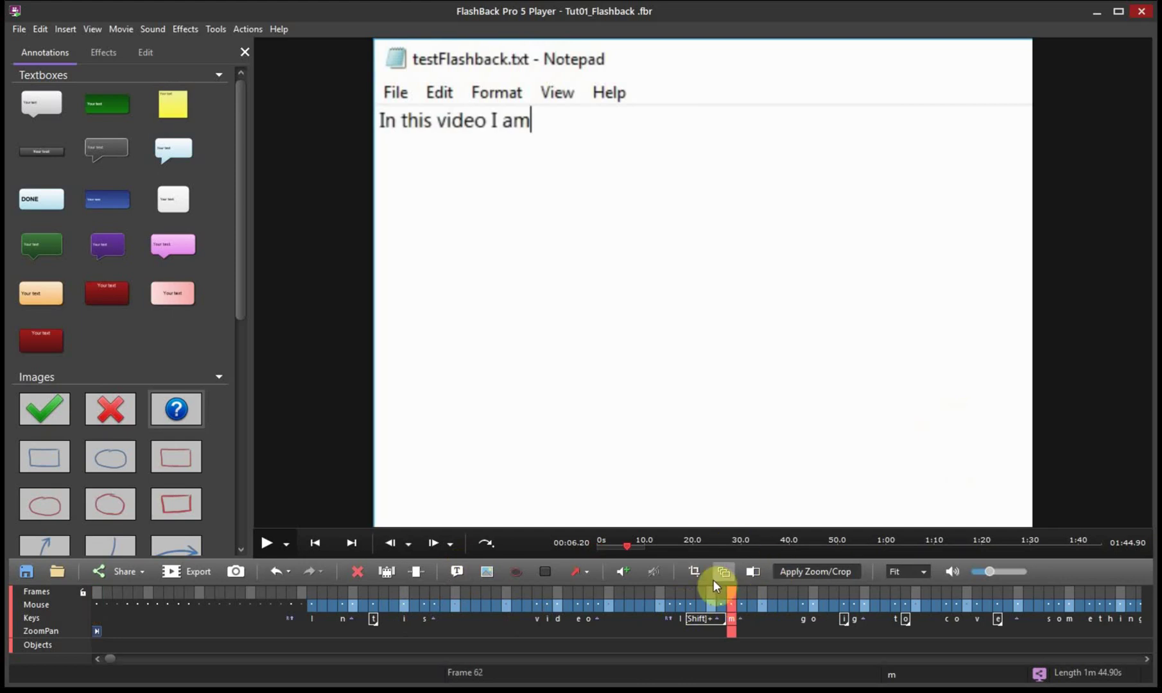
left_click(726, 578)
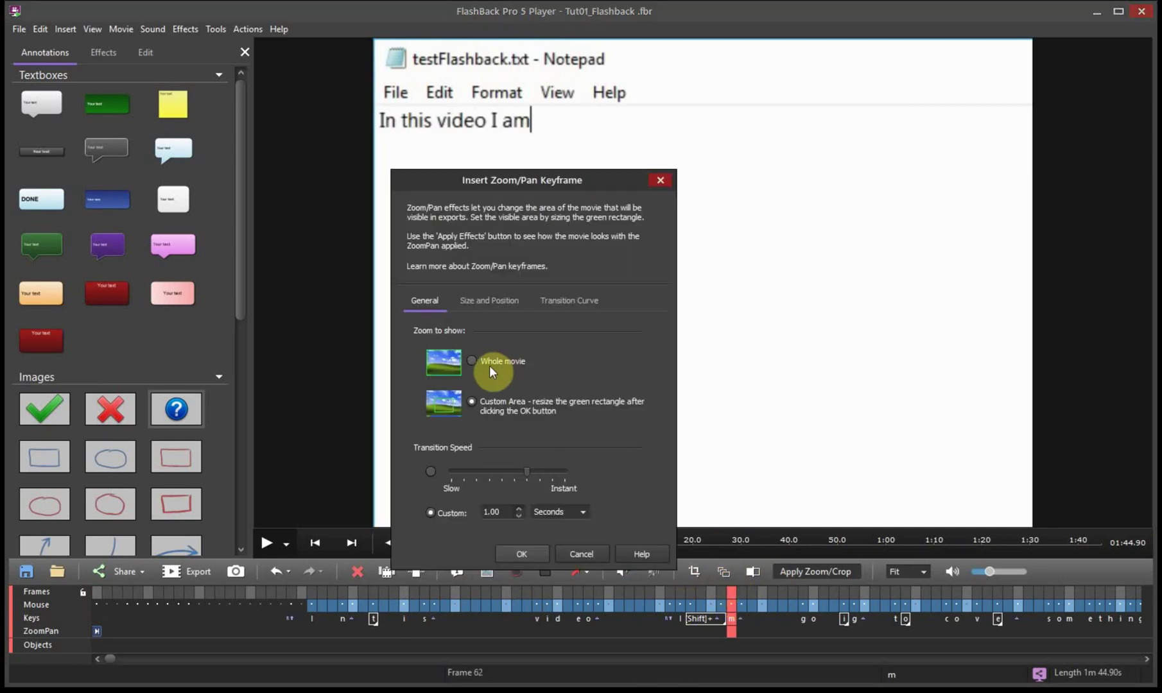
left_click(503, 511)
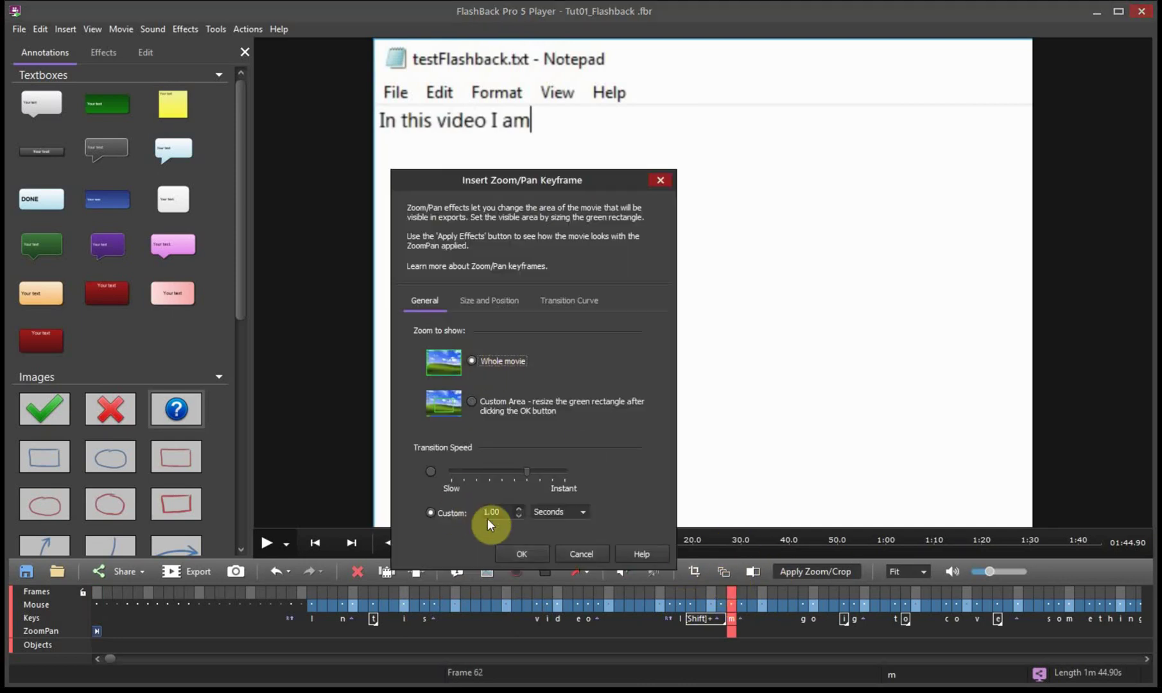
left_click(529, 556)
Play the movie from the start with effects, pausing at 00:07.90
left_click(97, 594)
left_click(264, 544)
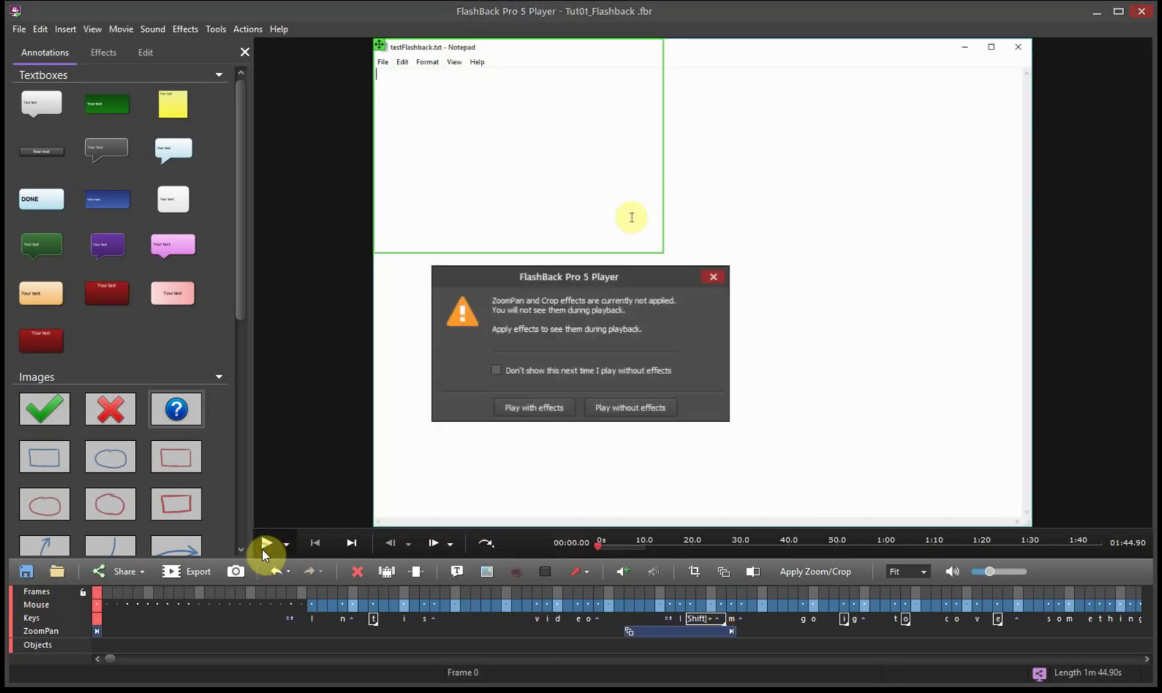
left_click(527, 411)
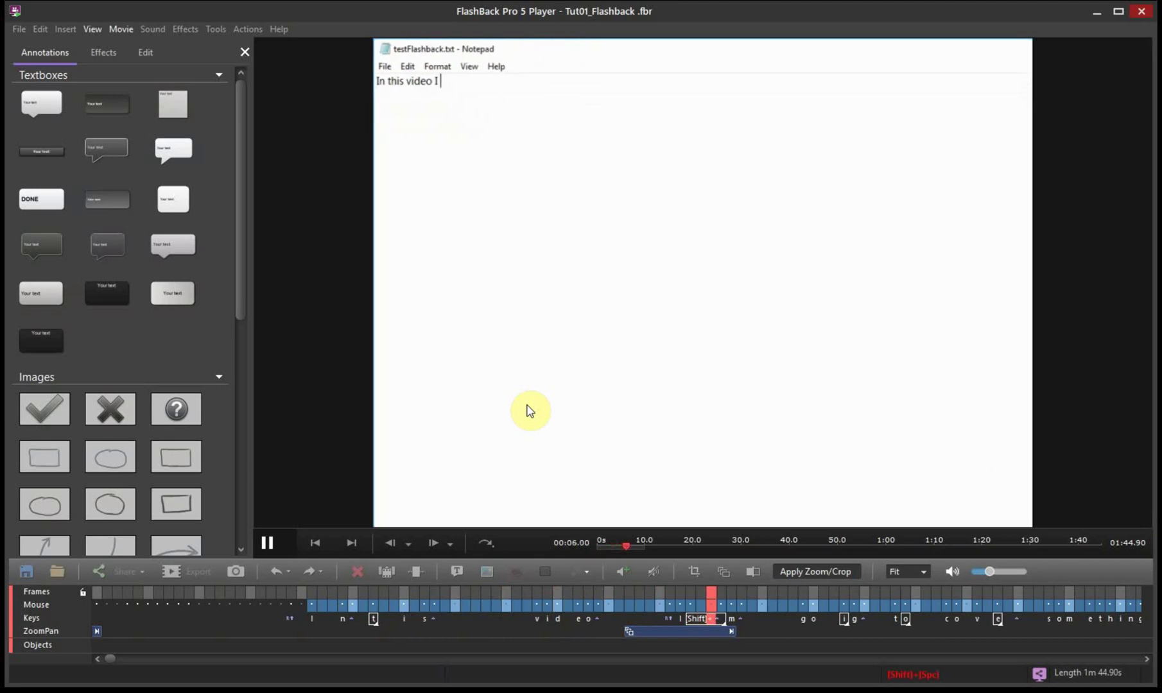
left_click(269, 543)
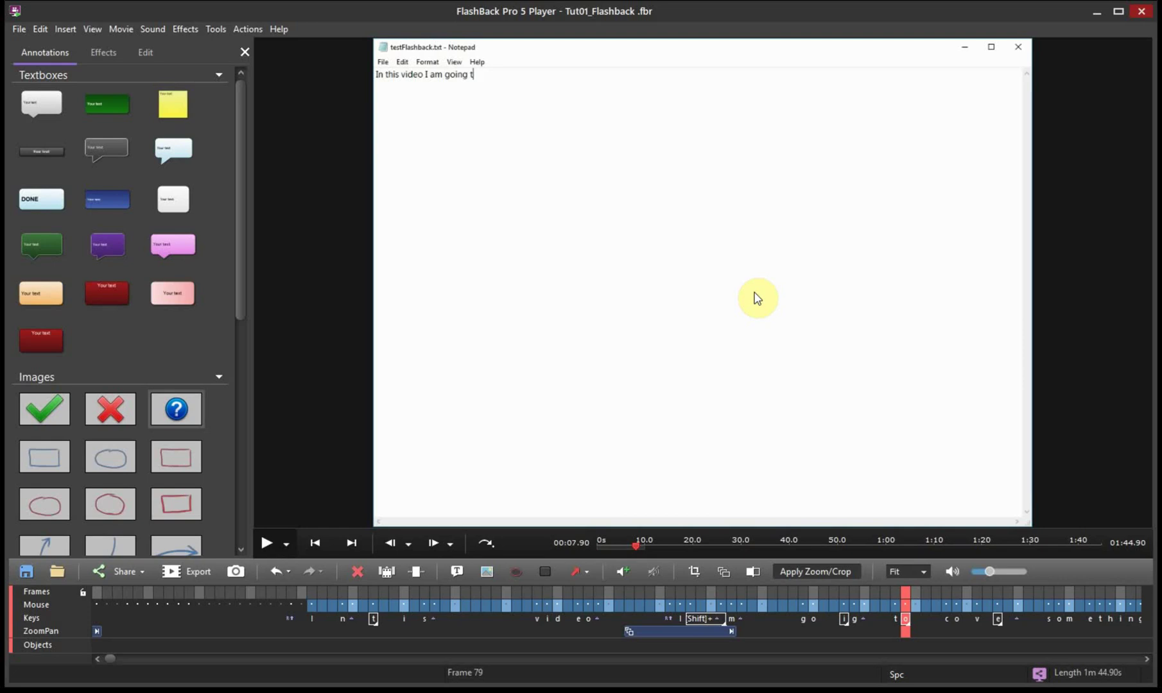
Check frames 38 and 72, dismiss the crop prompt, and select the 'have learned with' frames
left_click(488, 592)
left_click(835, 595)
left_click_drag(109, 659, 206, 679)
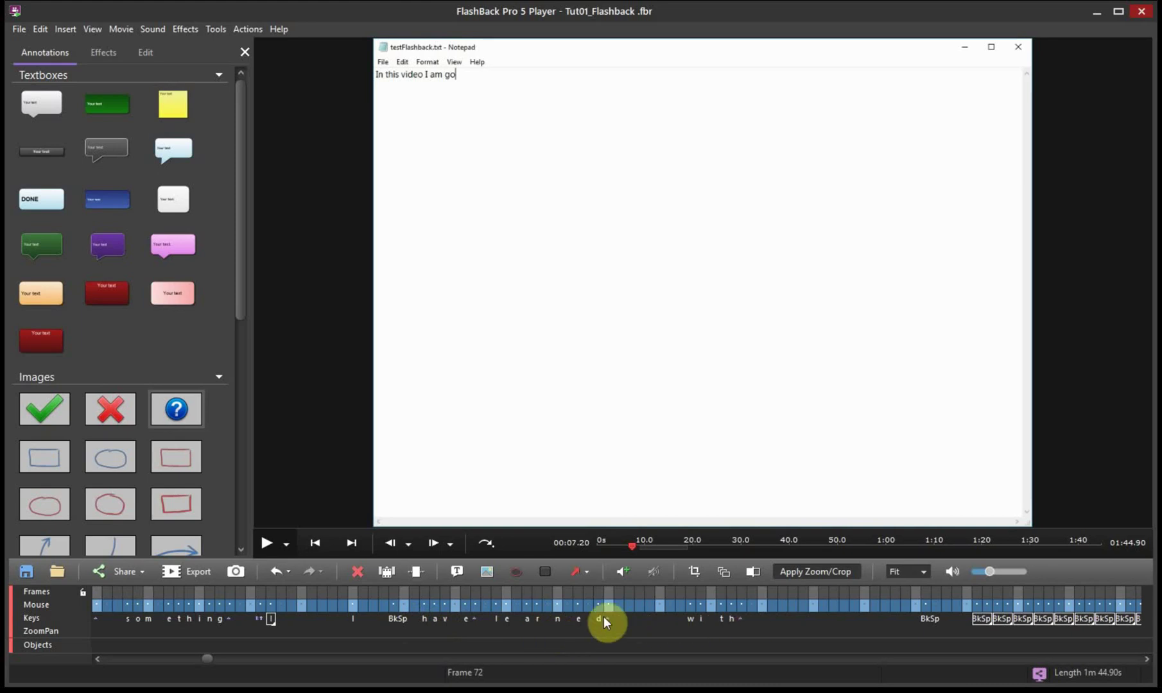
left_click(423, 570)
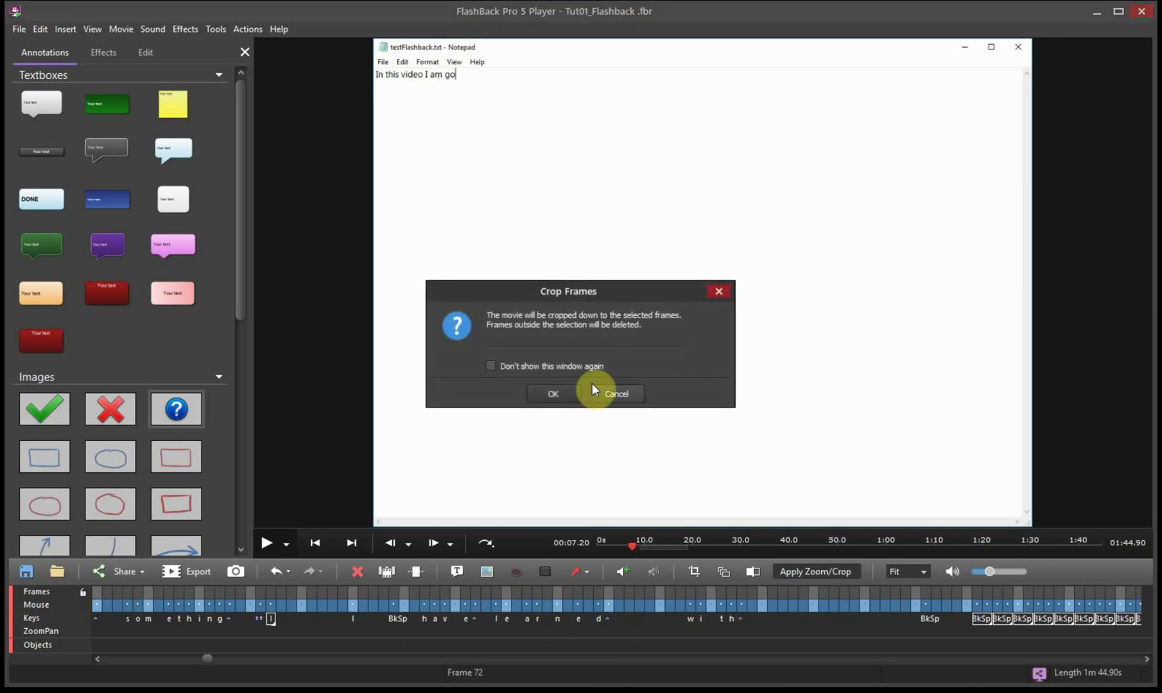
left_click(610, 397)
left_click_drag(423, 592, 559, 597)
left_click_drag(627, 610, 775, 601)
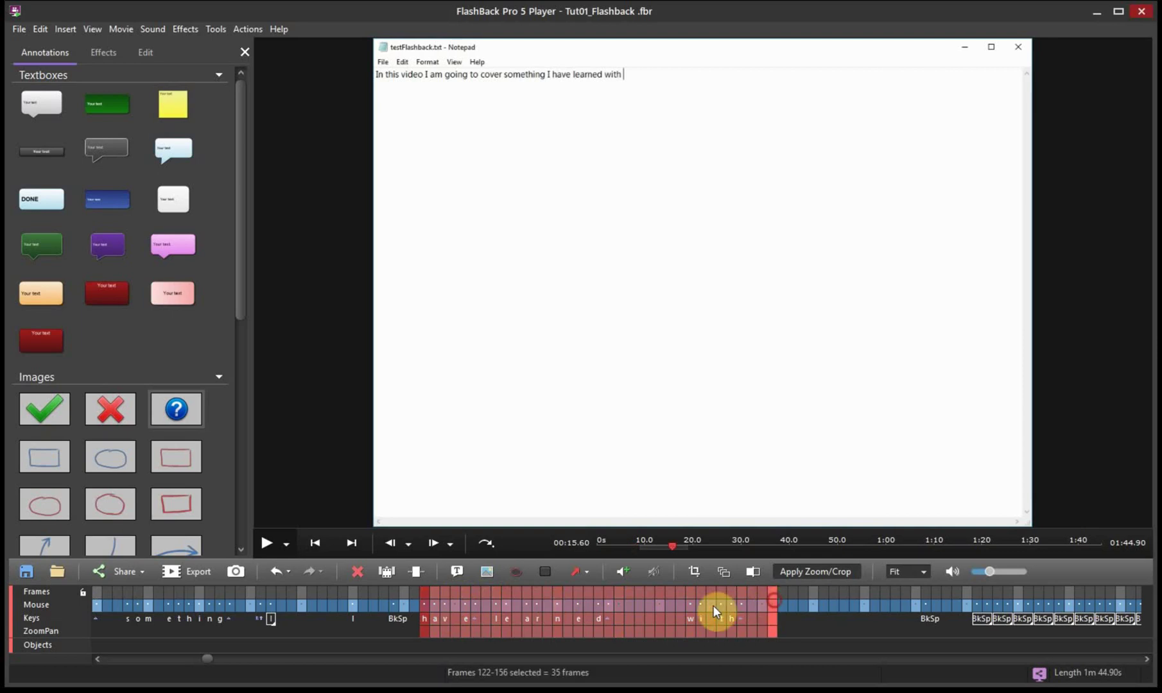
Select frames 526–575, where 'zoom and pan' is typed
left_click_drag(202, 658, 650, 663)
left_click(456, 593)
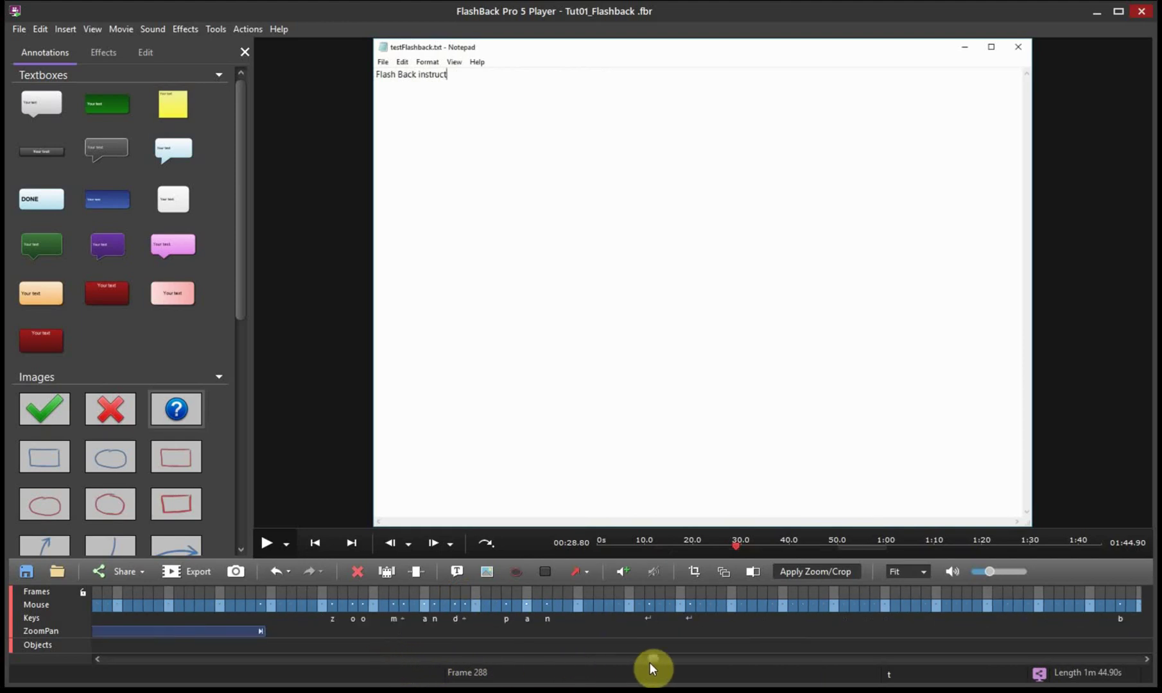
left_click(445, 602)
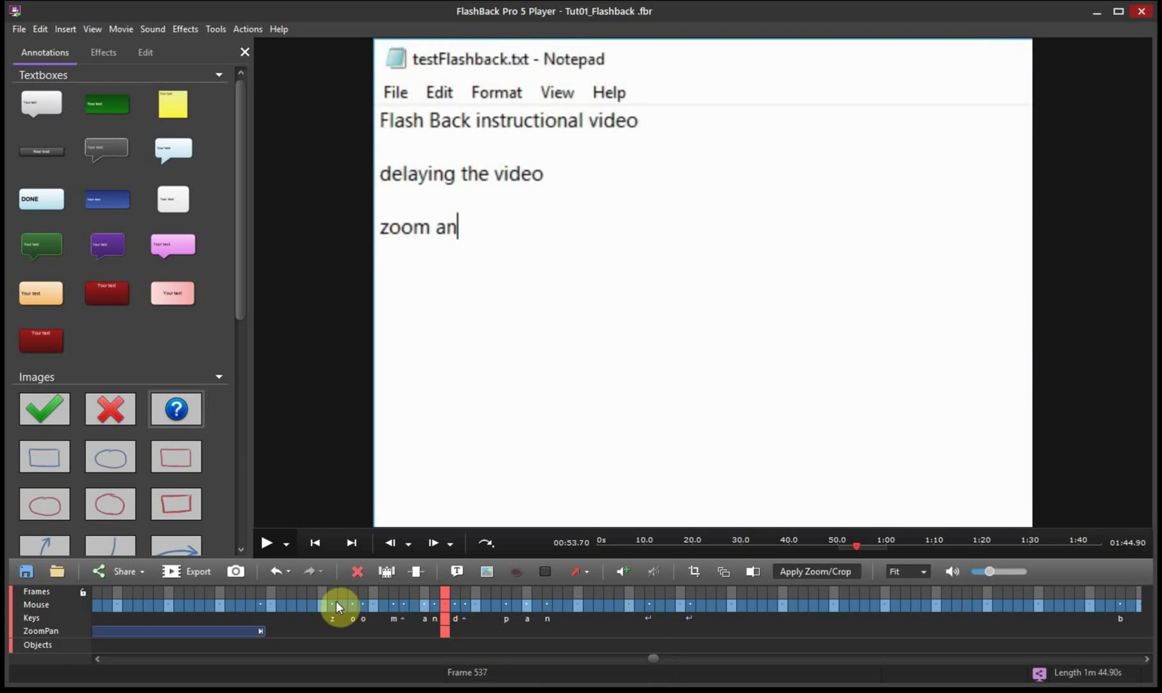
left_click_drag(335, 601, 835, 604)
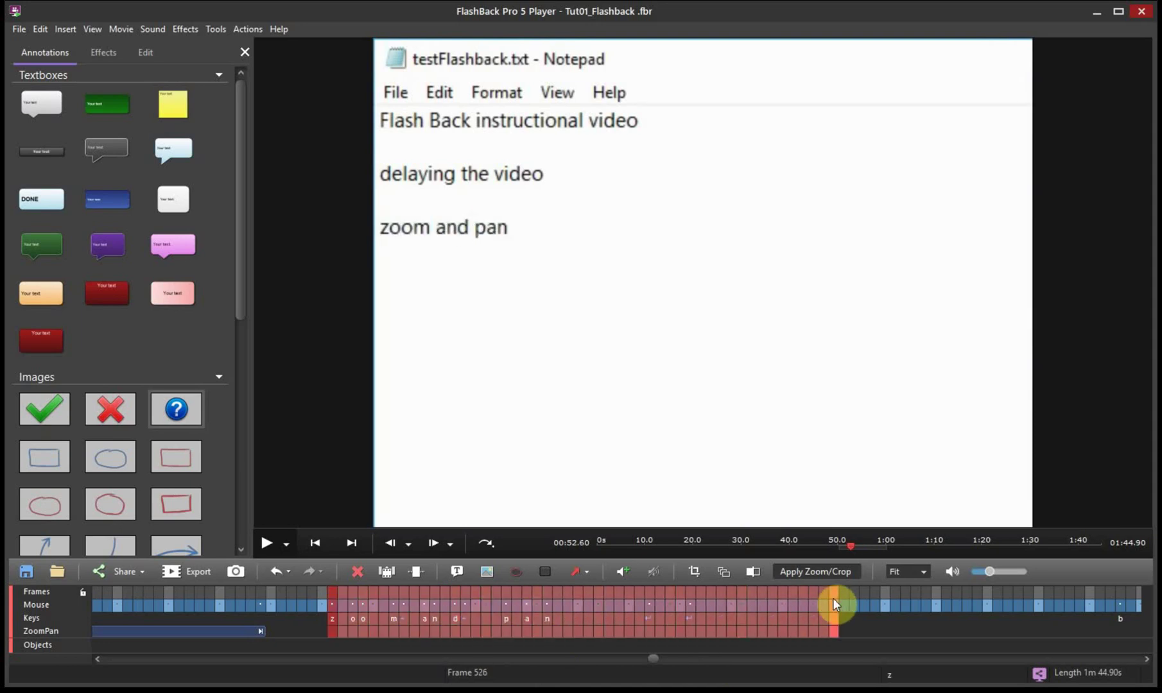
Replay the 'zoom and pan' typing from frame 526, then select frames 526–566
left_click(329, 593)
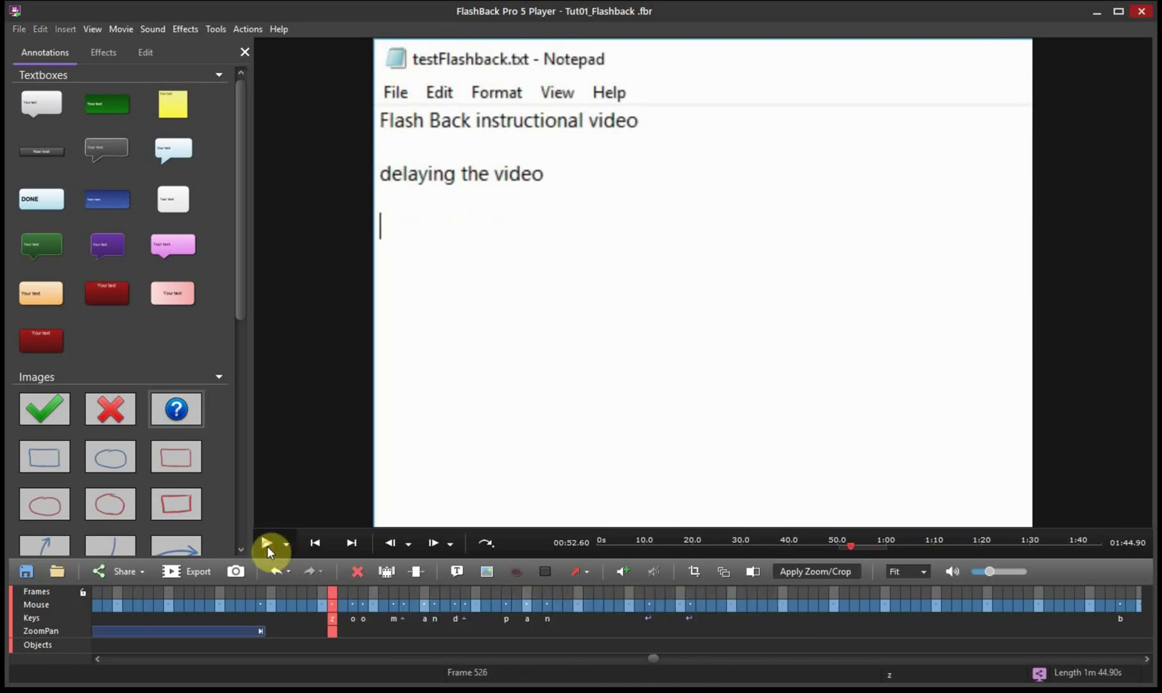
left_click(268, 546)
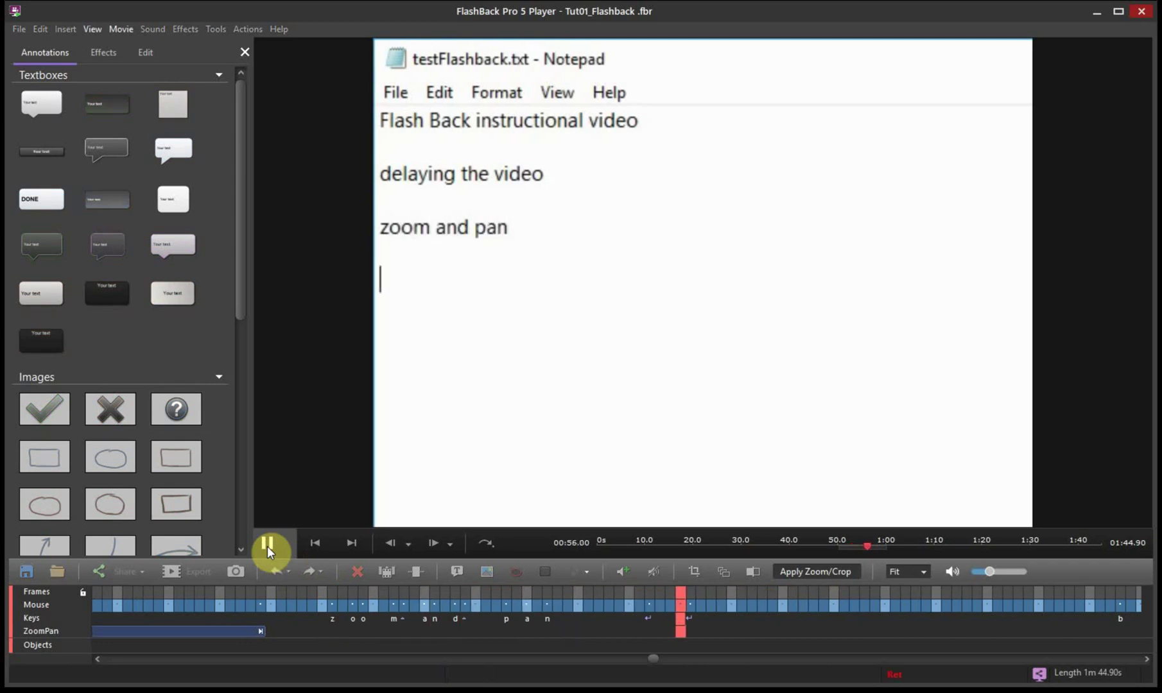
left_click(267, 546)
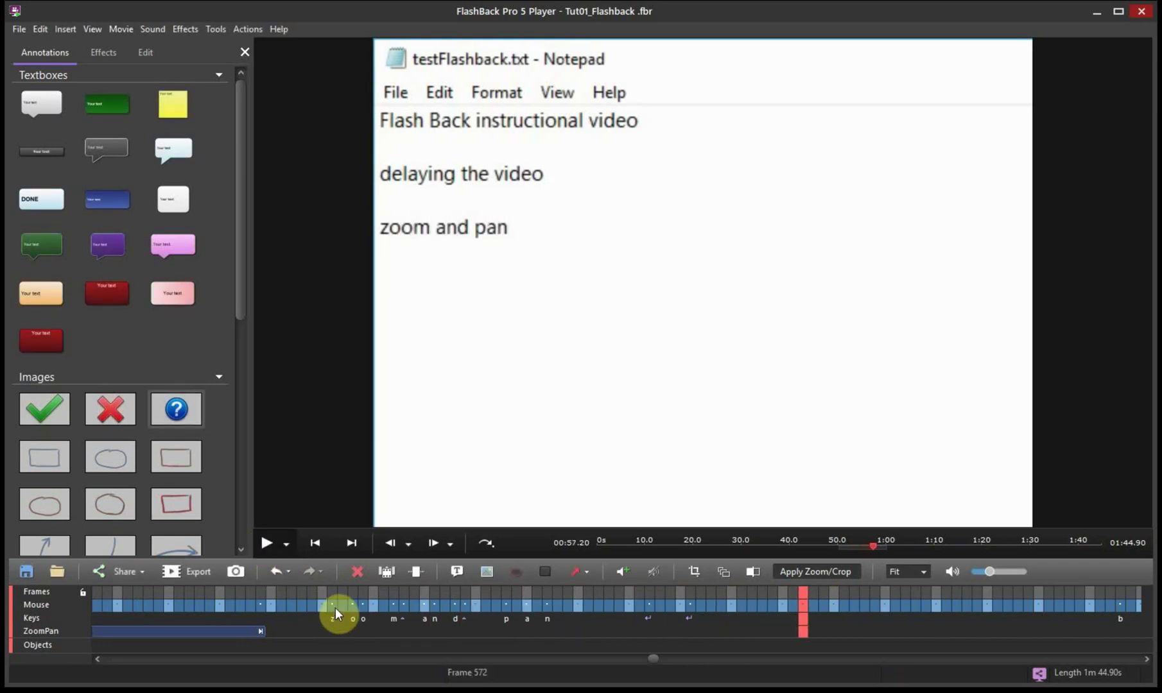
left_click_drag(333, 605, 736, 607)
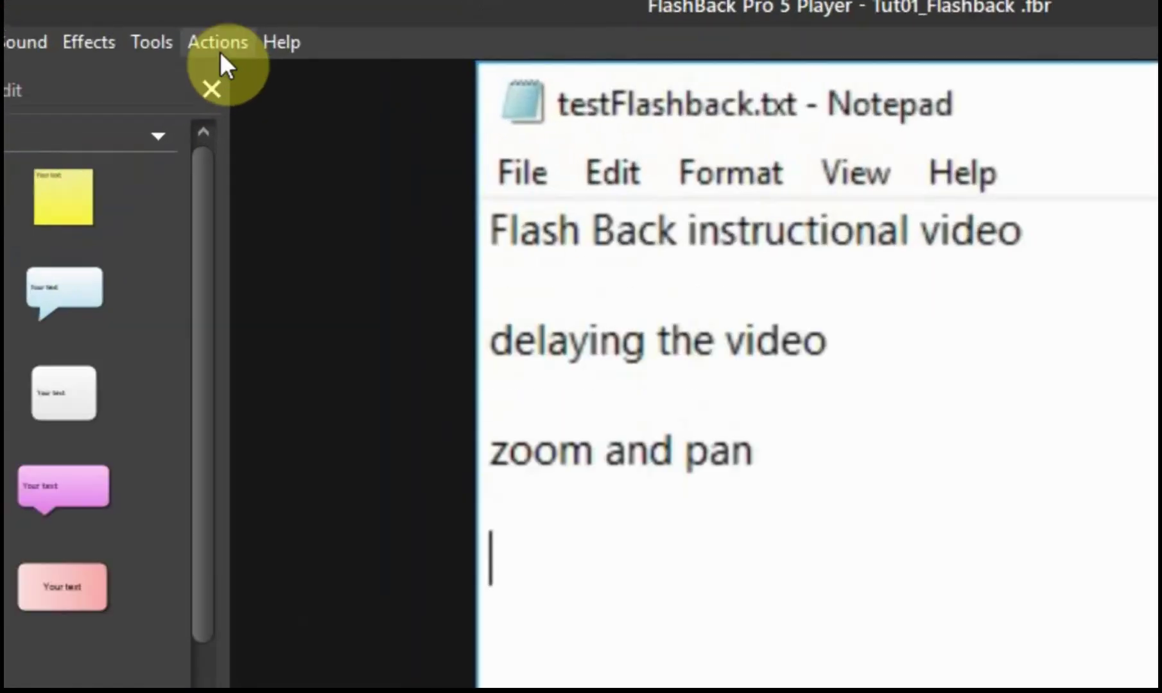
left_click(248, 29)
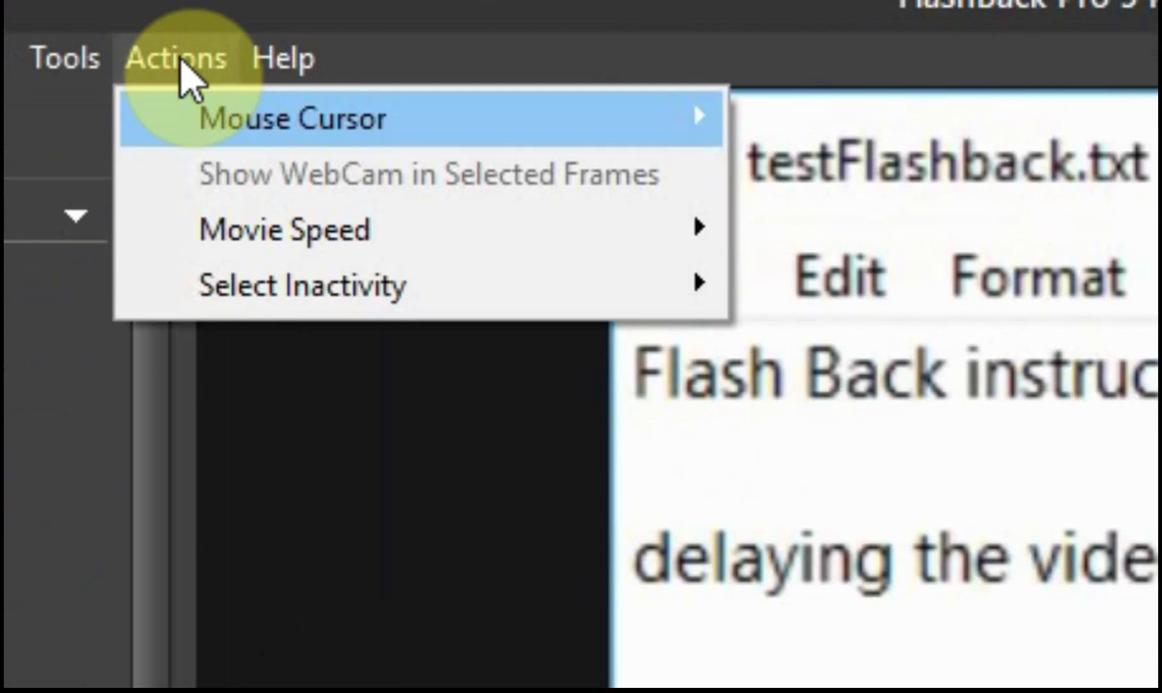
mouse_move(284, 230)
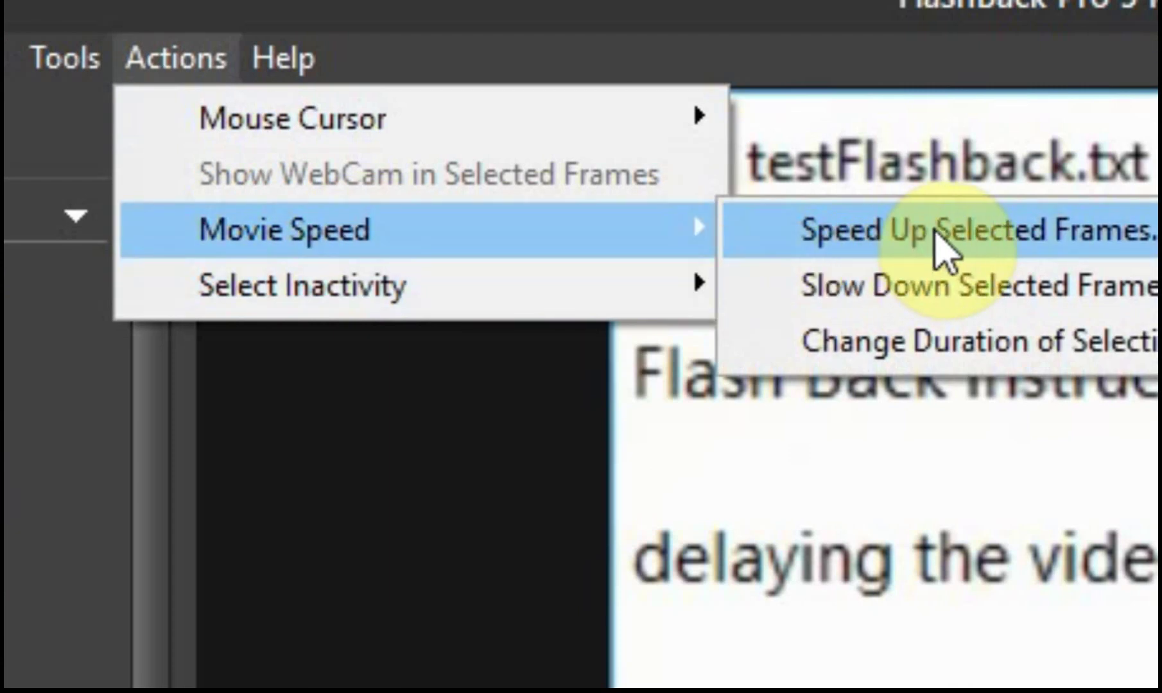
Speed up the selected frames 526–566 by 10.00 times, trimming the movie to 1m 41.30s
left_click(936, 232)
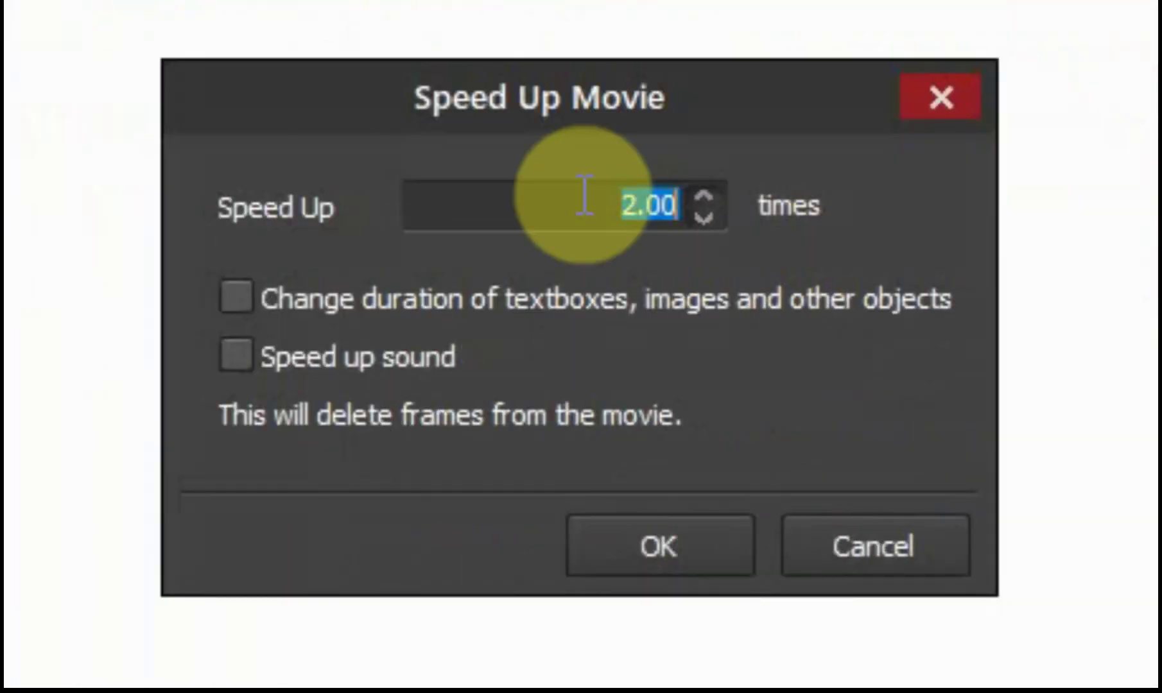
left_click(640, 206)
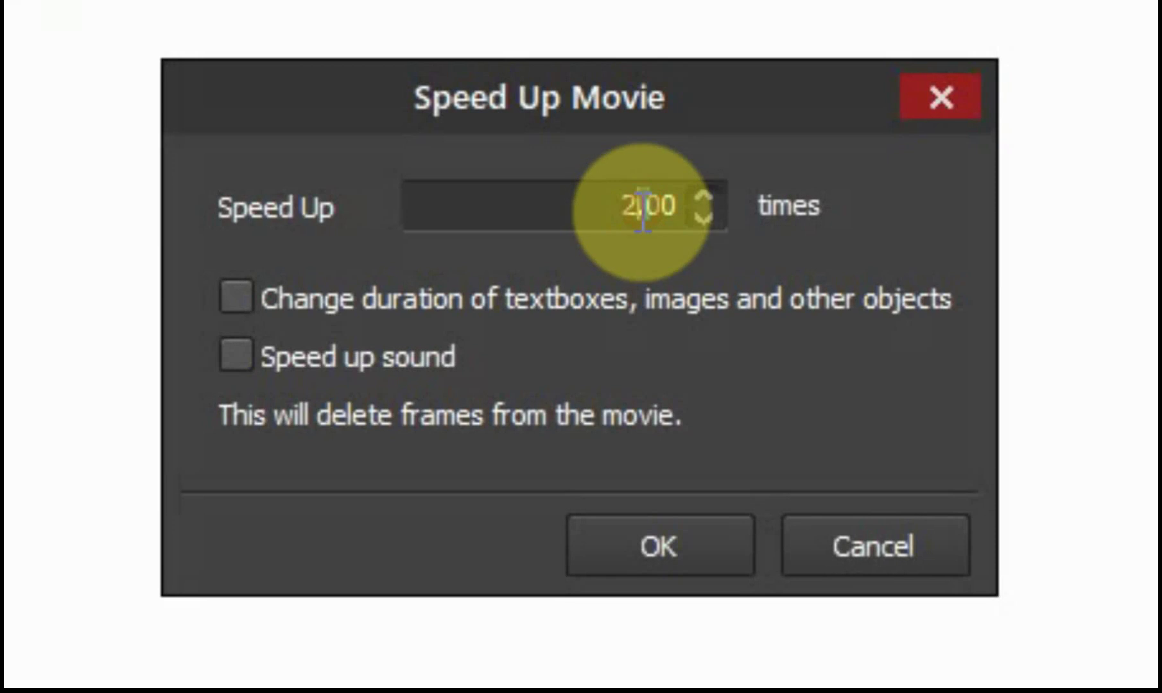
left_click_drag(640, 207, 617, 212)
type("10")
left_click(878, 541)
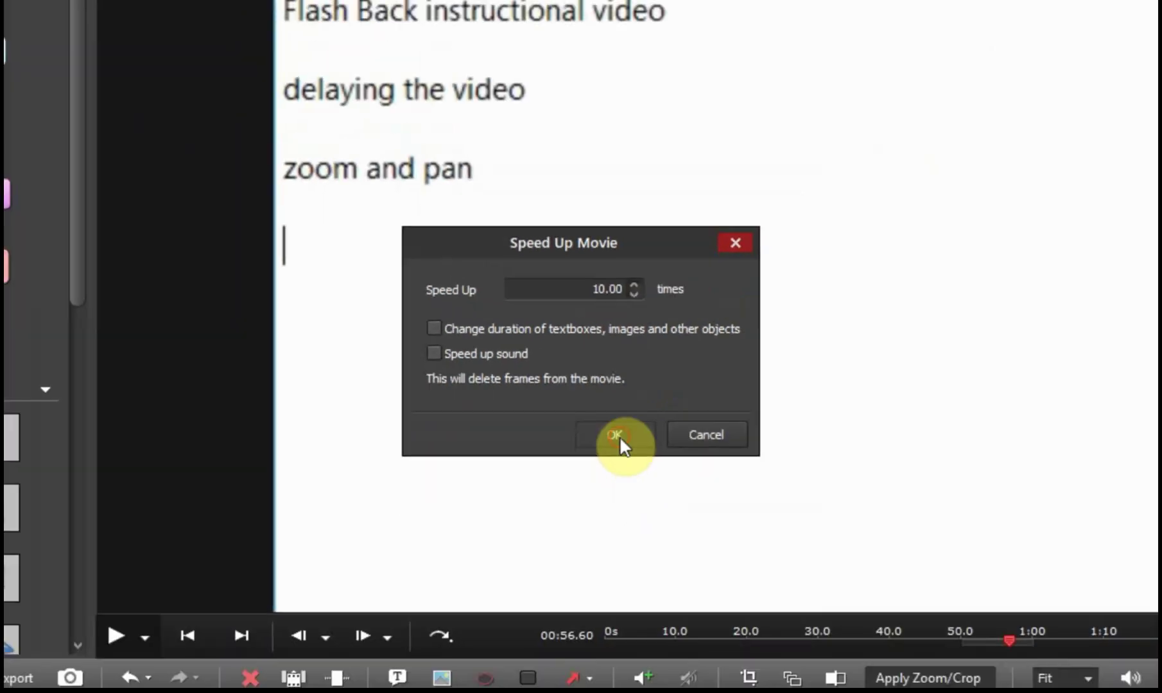
left_click(656, 521)
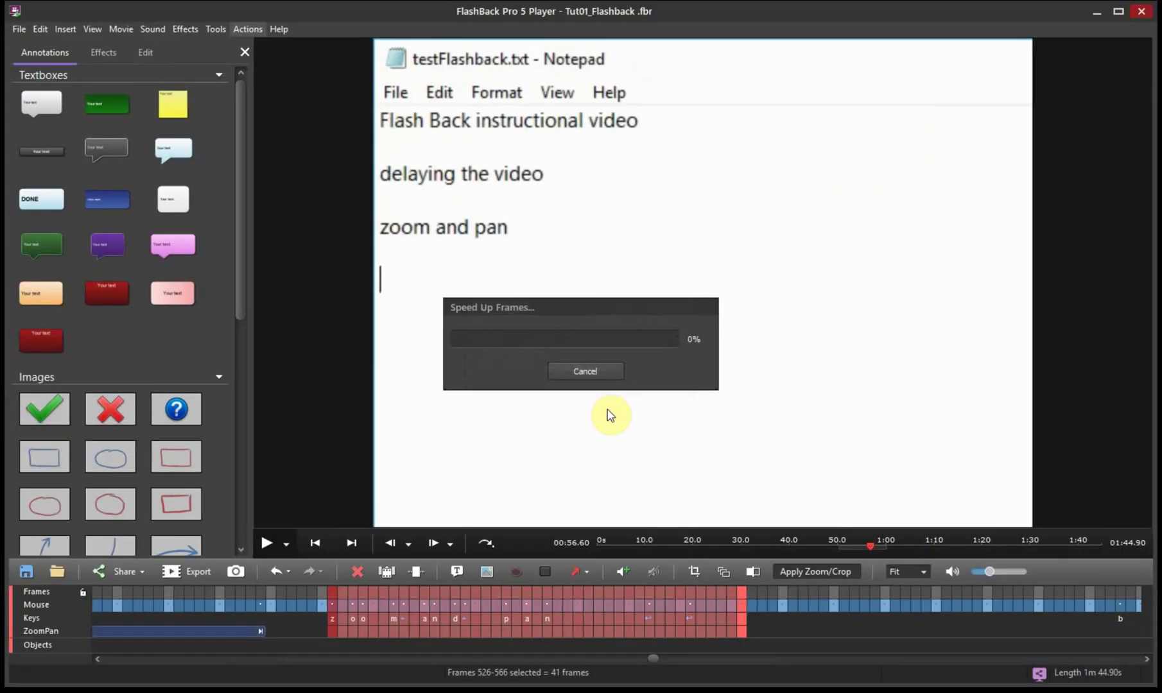
Replay the sped-up typing, then move to frame 860 with zoom effects shown in the preview
left_click(303, 604)
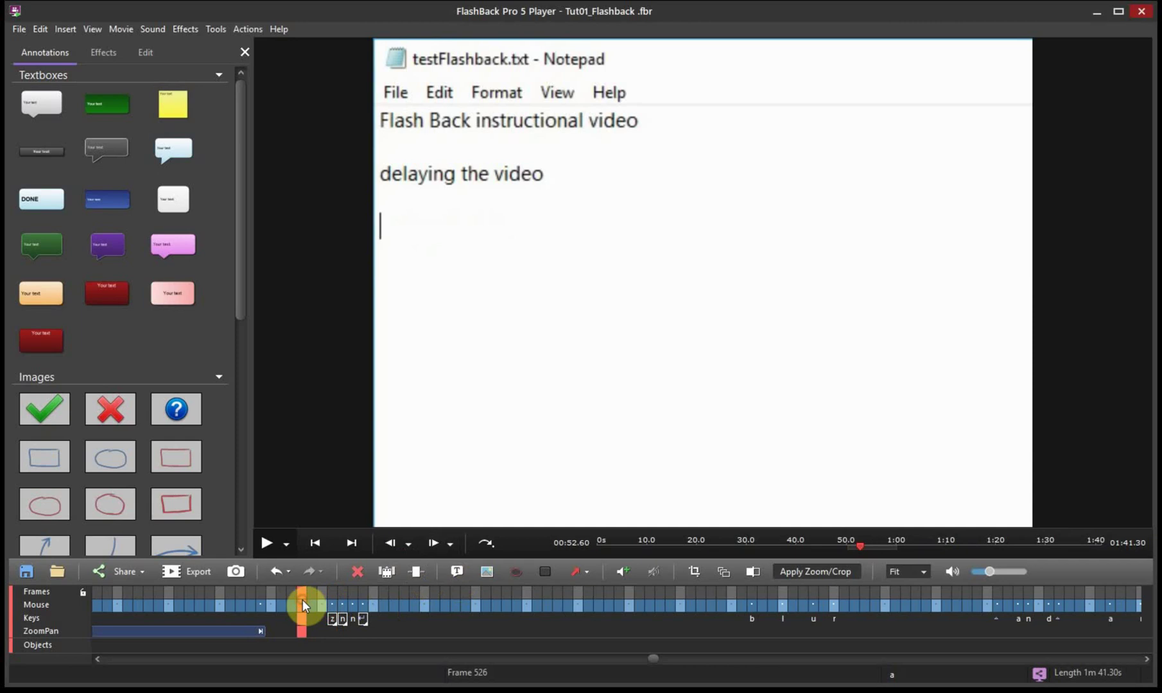
left_click(266, 545)
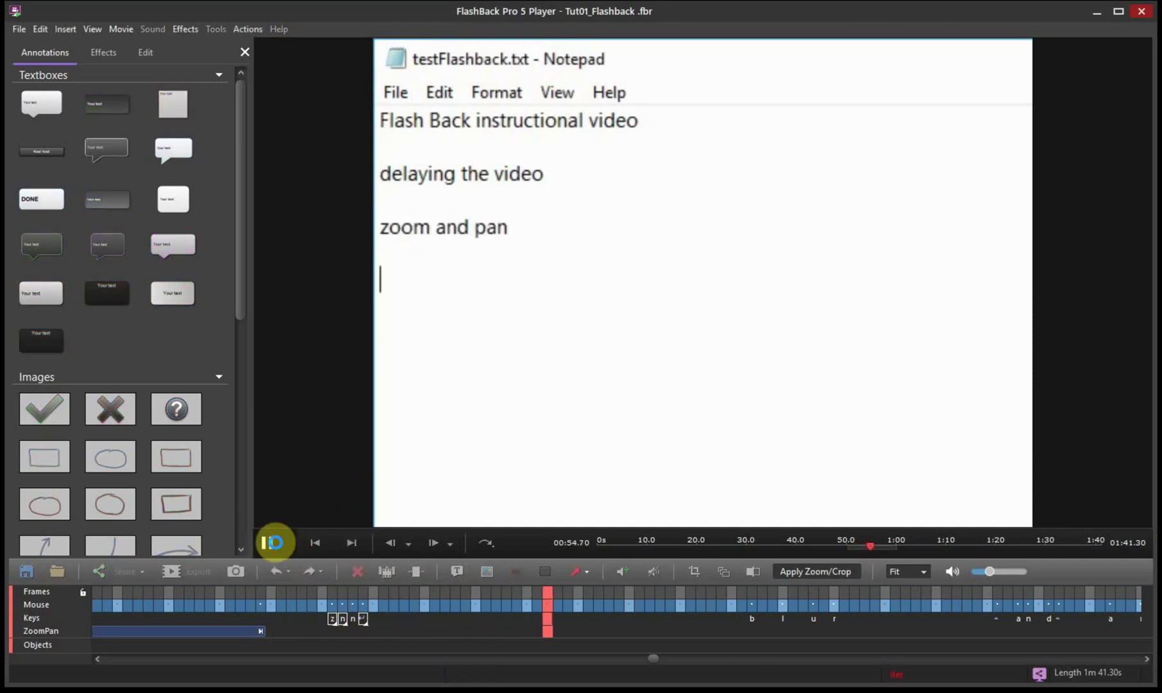
left_click(273, 543)
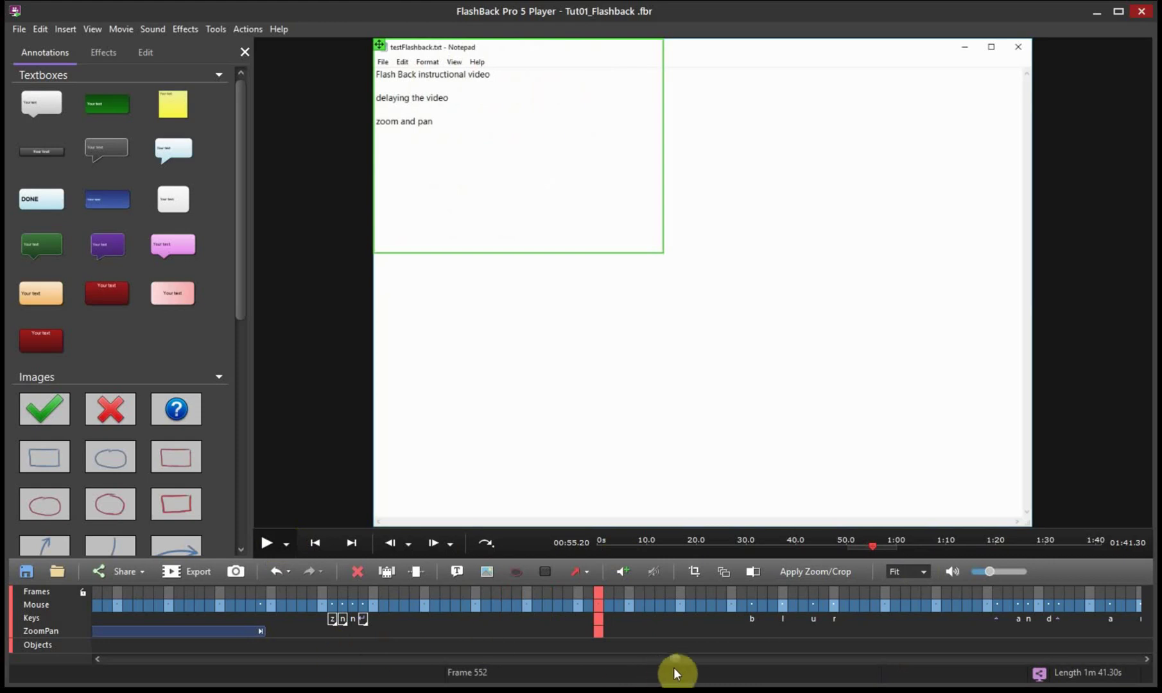
left_click_drag(675, 666, 985, 669)
left_click(915, 591)
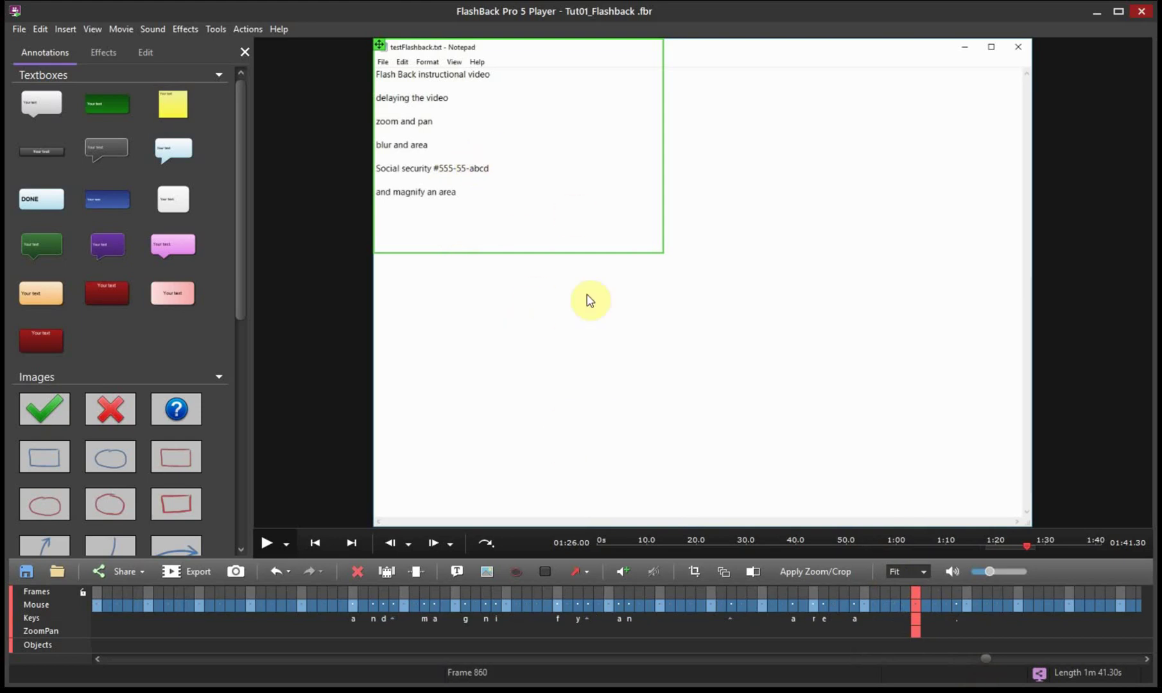
left_click(821, 577)
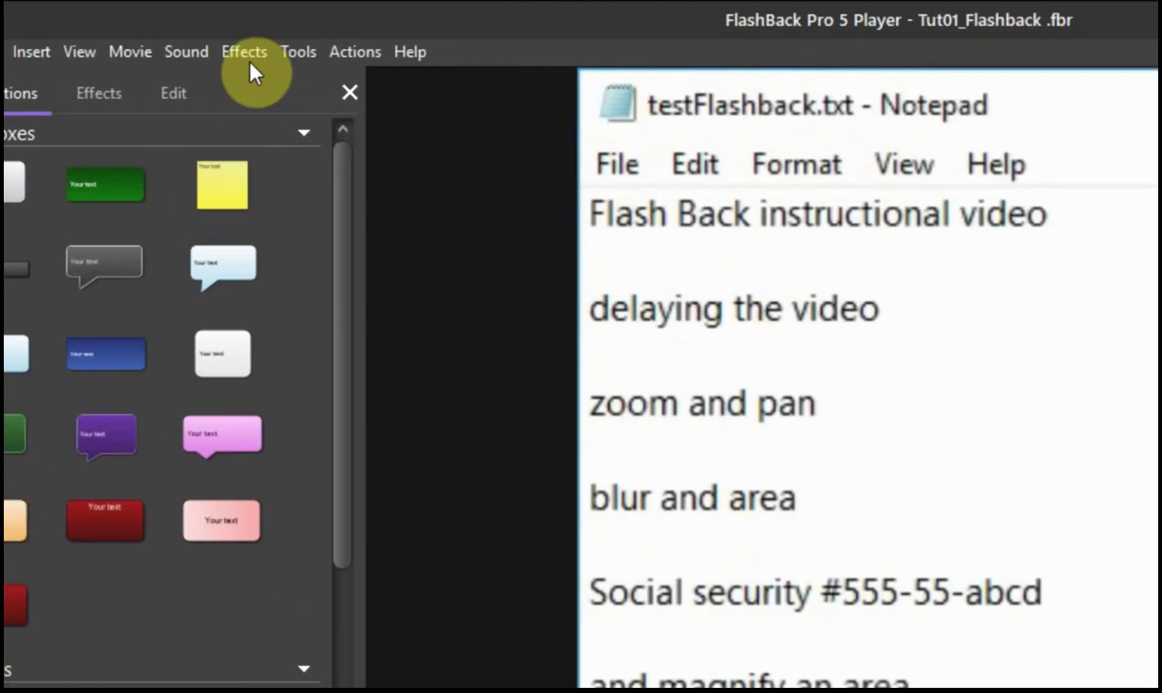
Insert a magnifier effect with 4x magnification
left_click(356, 103)
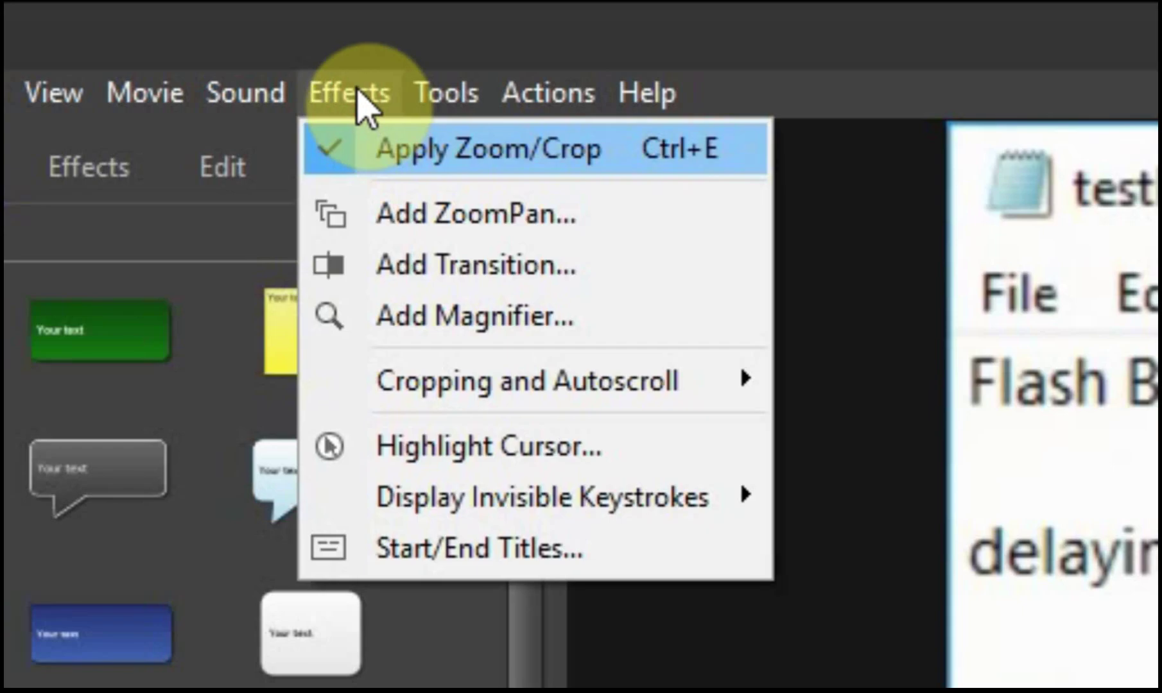
left_click(462, 328)
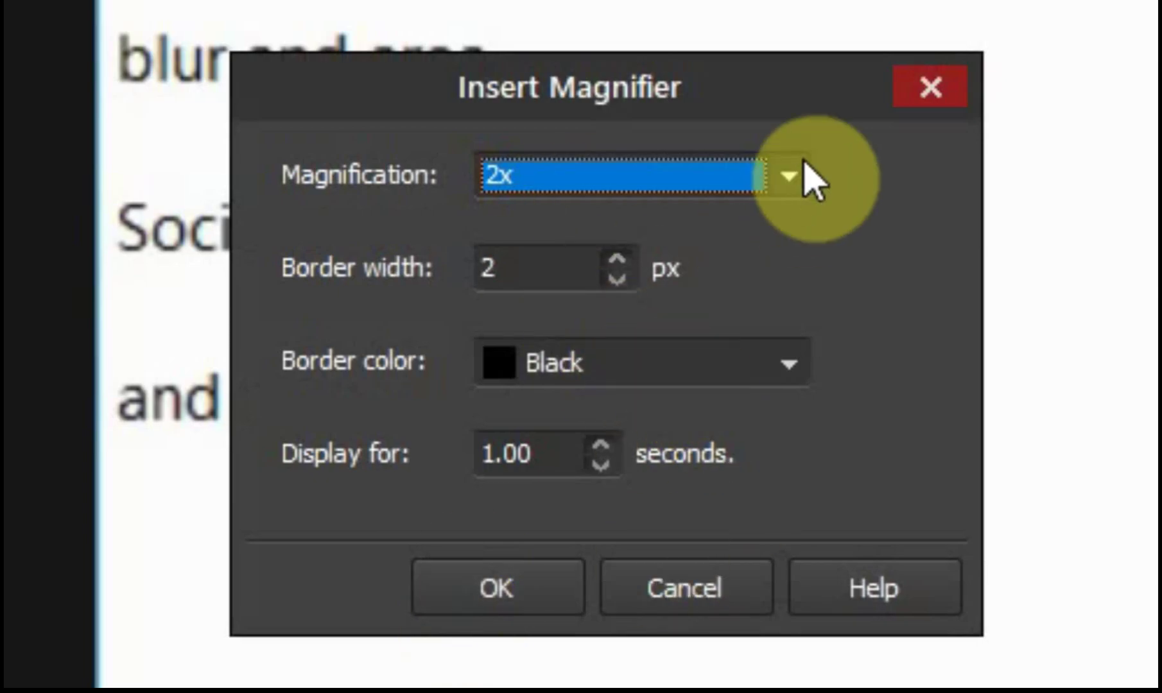
left_click(790, 183)
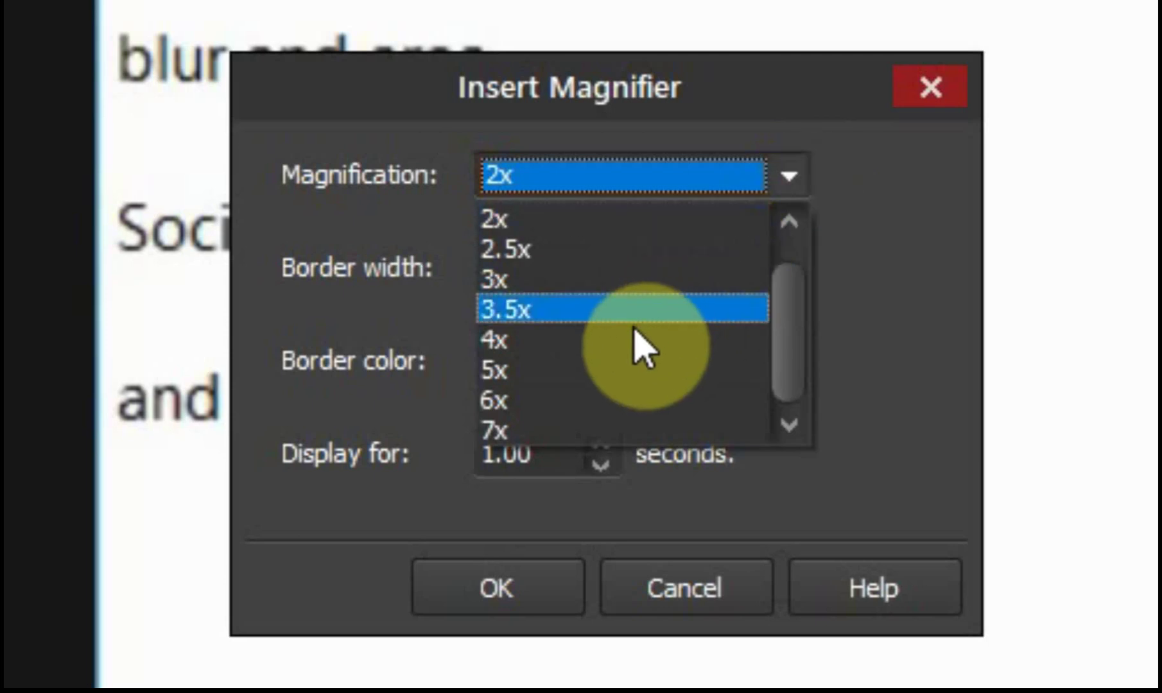
left_click(620, 345)
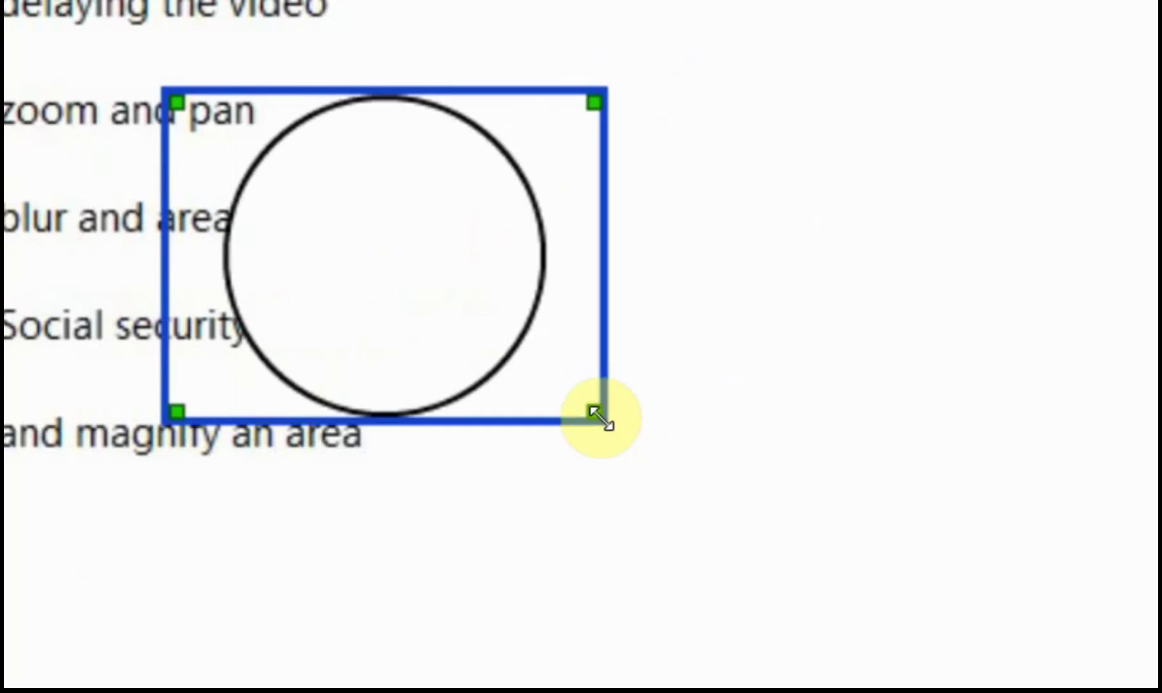
Enlarge the magnifier box and position it over the 555-55-a digits
left_click_drag(594, 412, 1060, 604)
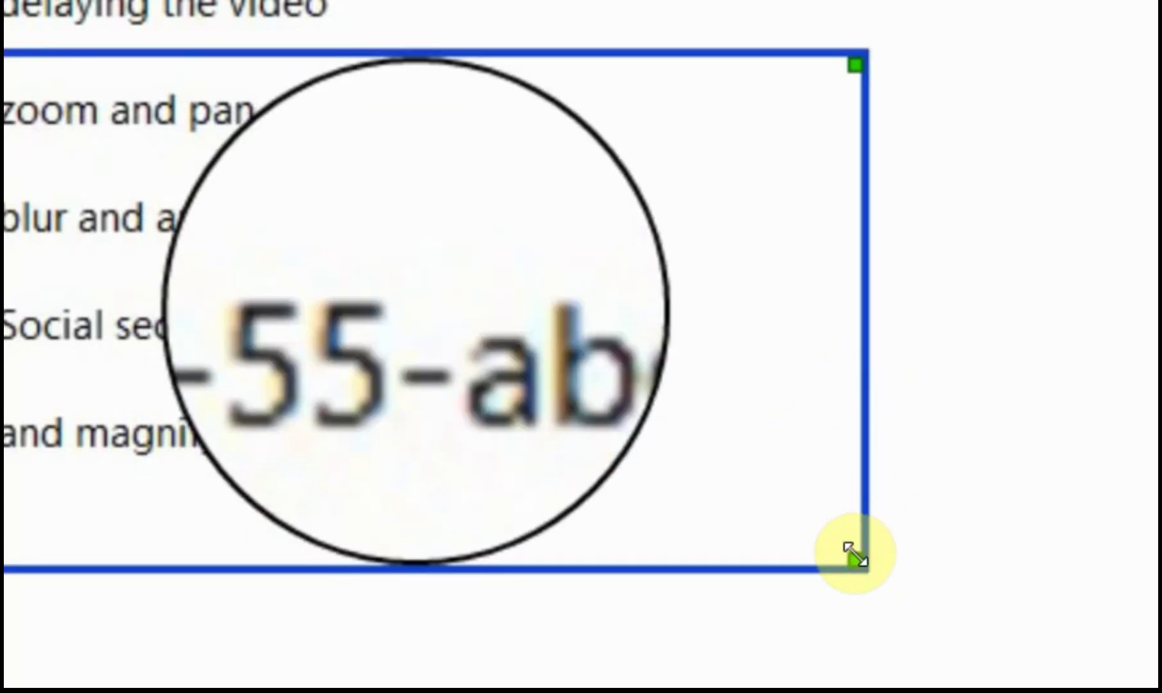
left_click_drag(856, 558, 1149, 687)
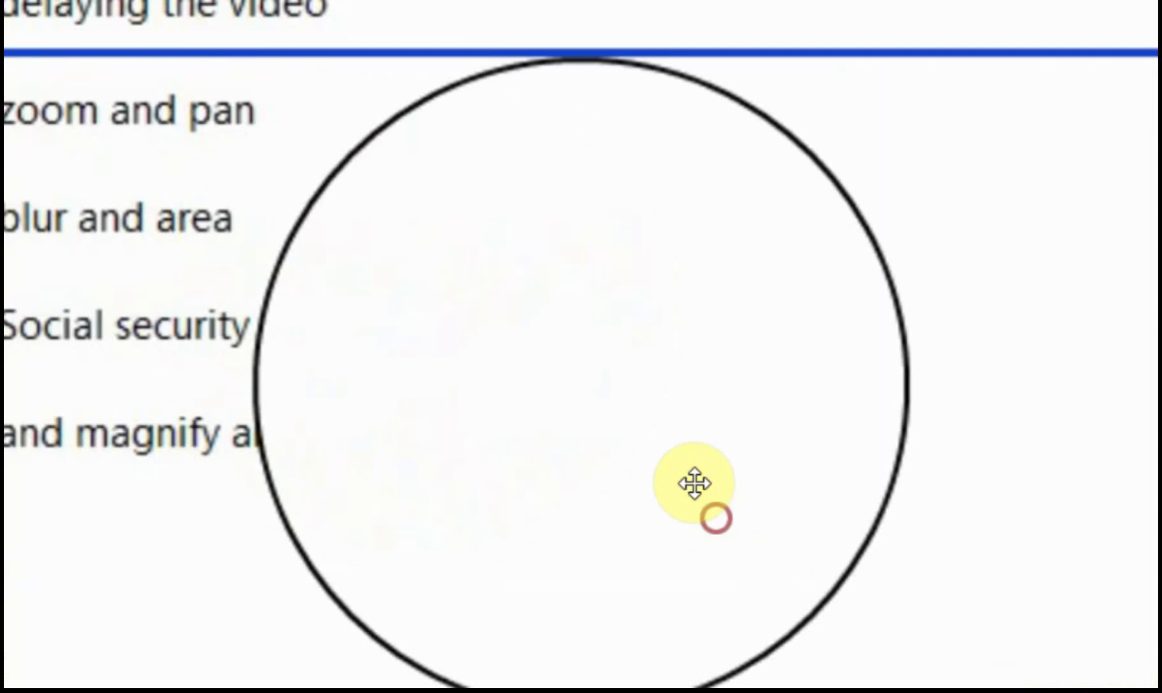
left_click(661, 489)
left_click_drag(661, 489, 475, 467)
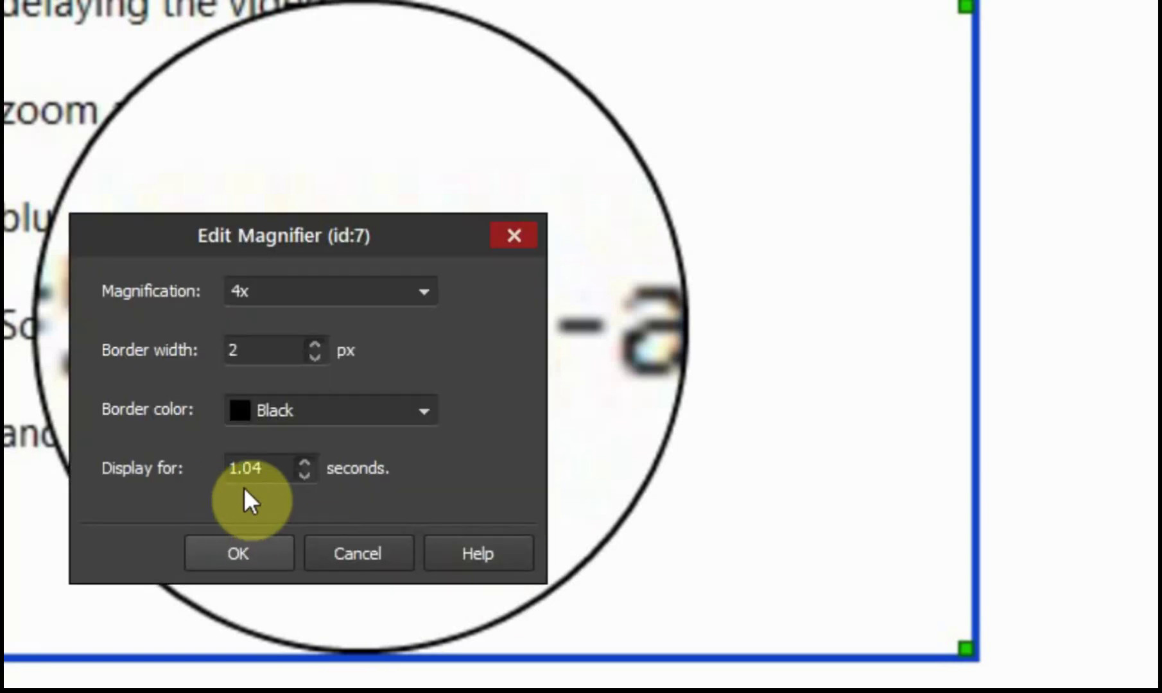
Confirm the magnifier, preview it, and scroll the timeline to frame 885
left_click(262, 553)
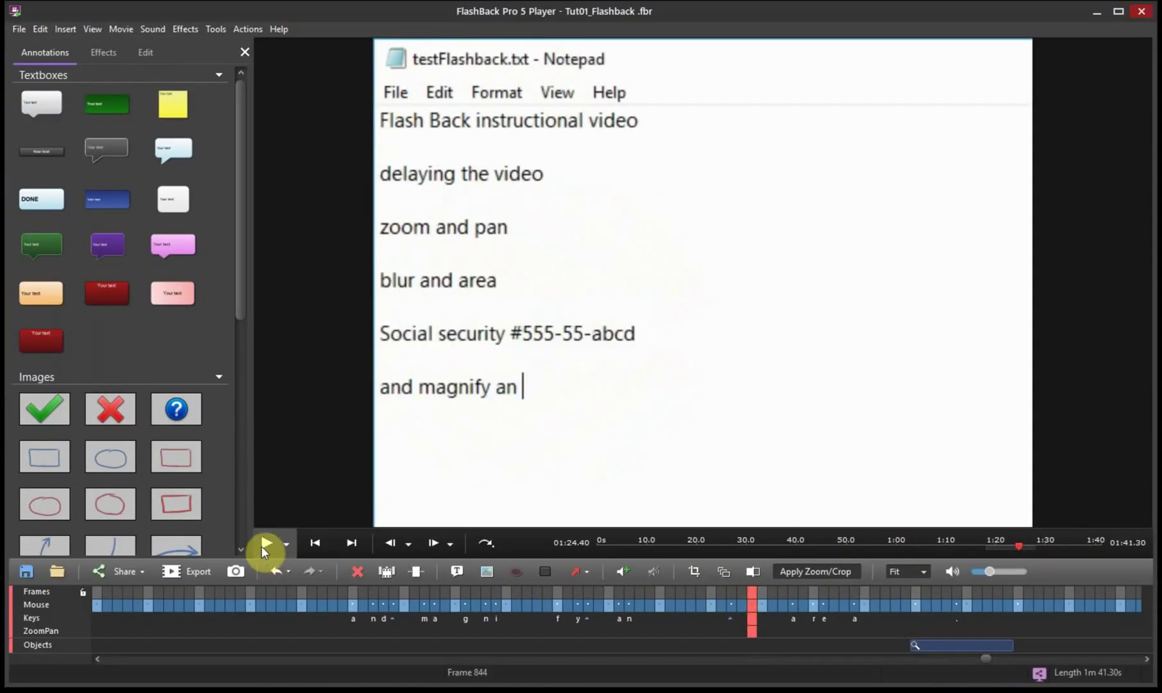
left_click(262, 546)
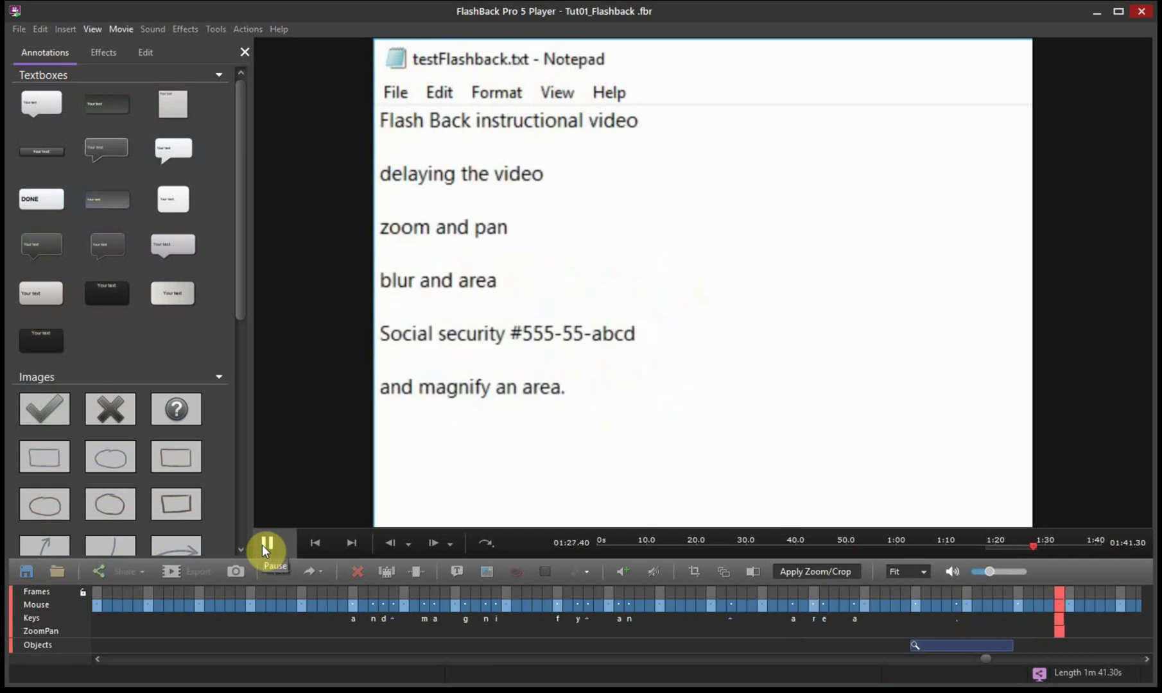
left_click(271, 546)
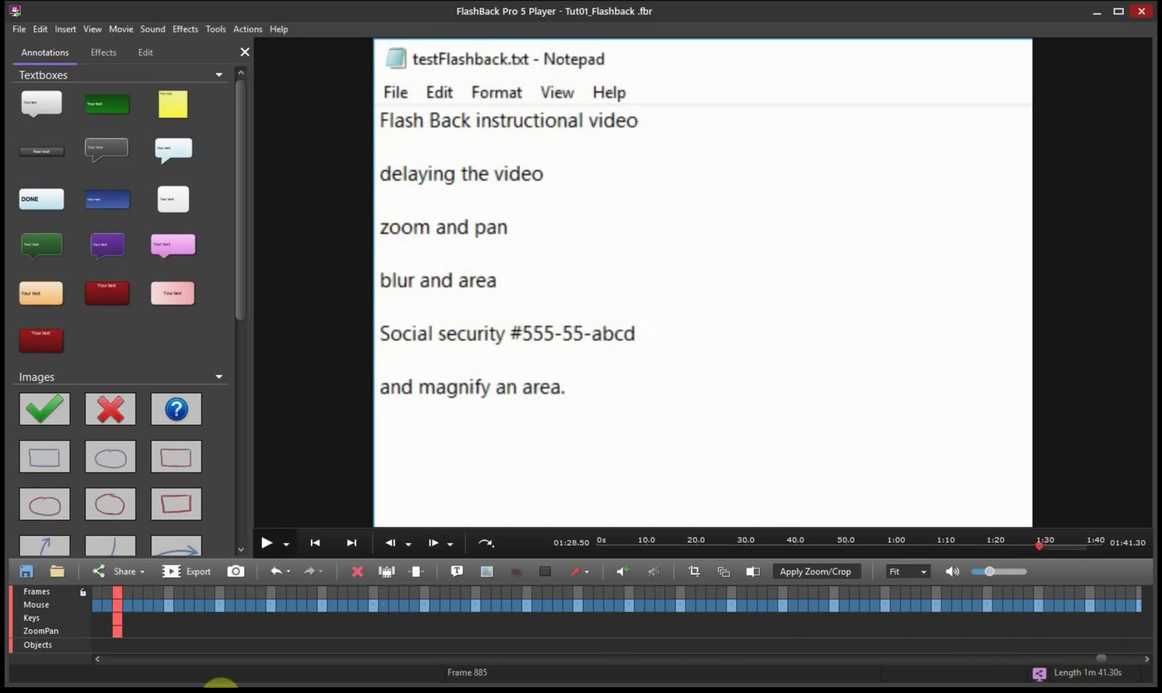
left_click(98, 660)
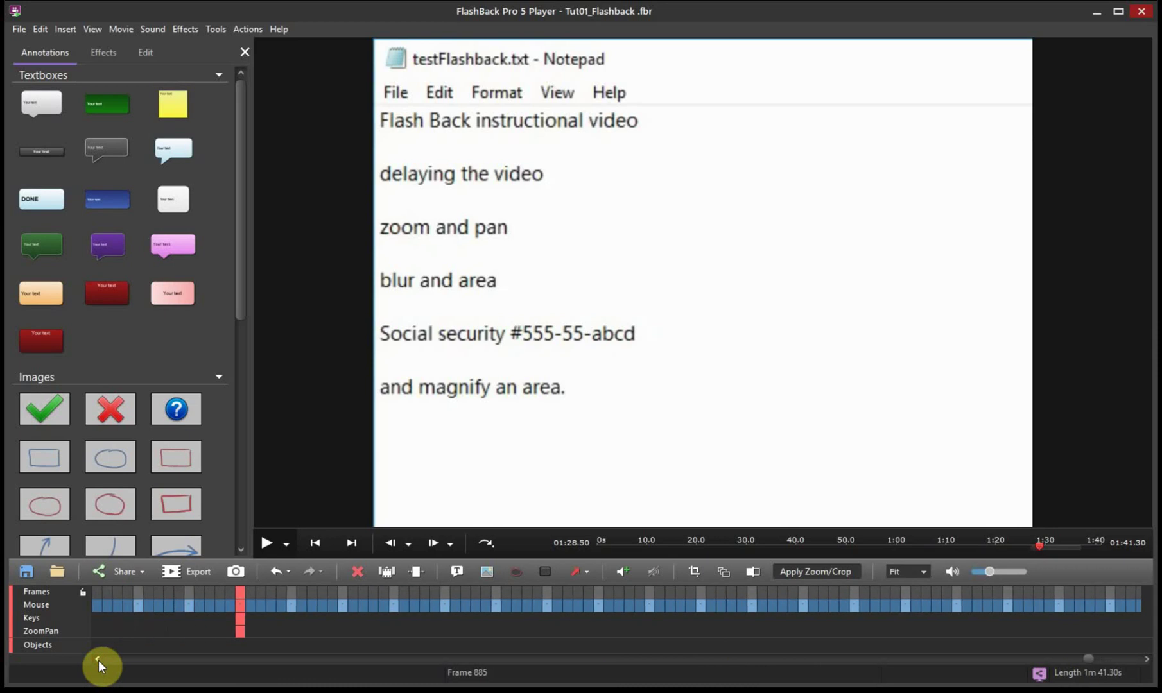
left_click(98, 661)
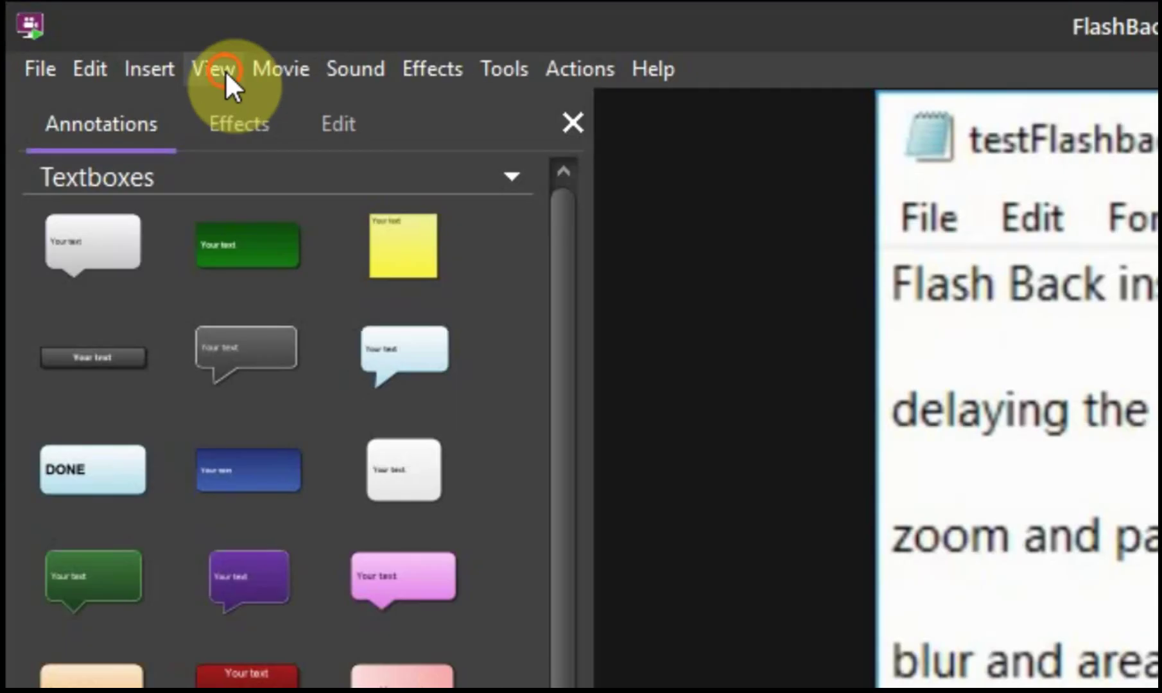
Insert a default blur and fit its rectangle over the number after the '#'
left_click(101, 45)
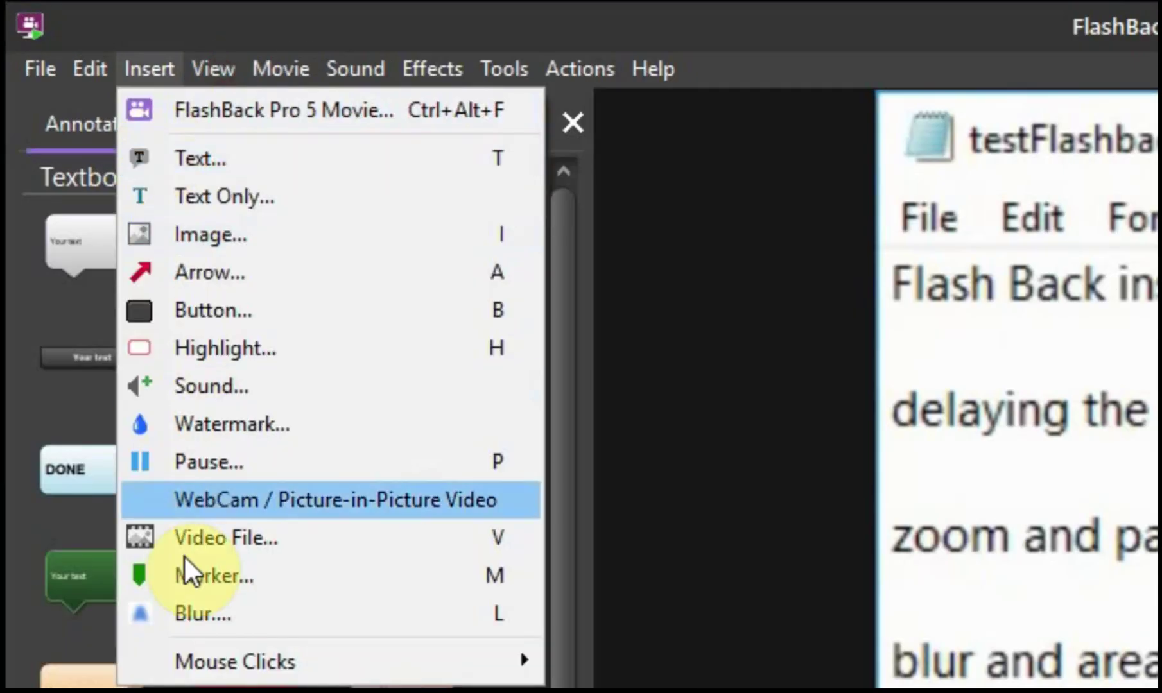
left_click(195, 616)
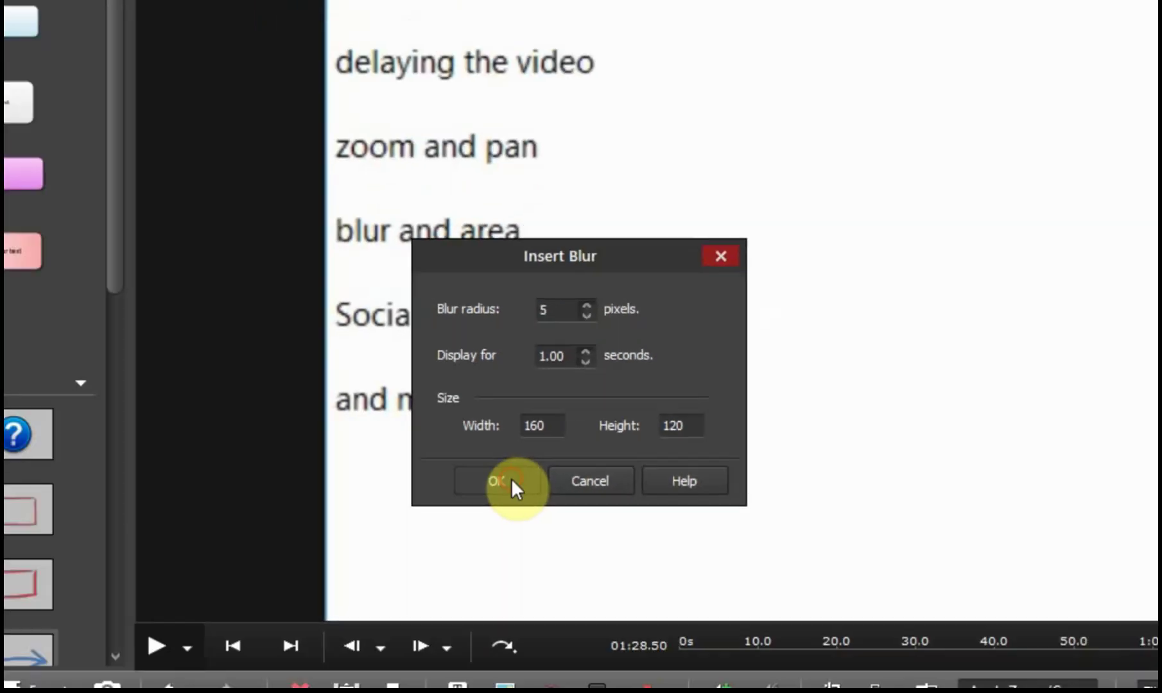
left_click(540, 543)
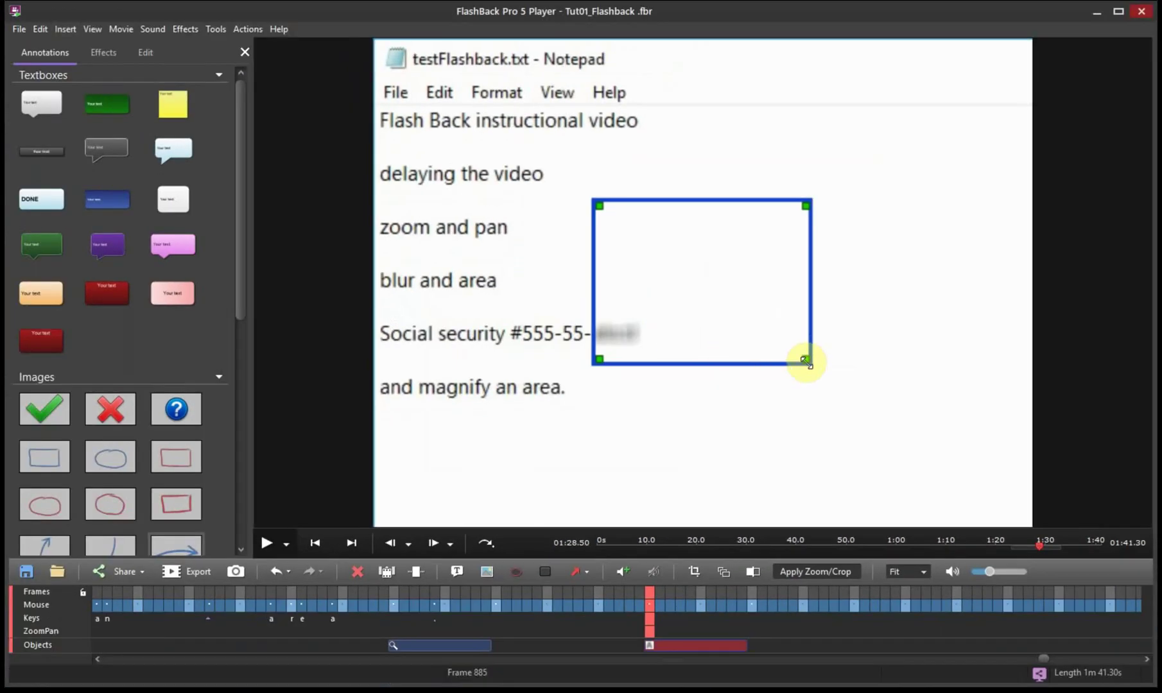
left_click_drag(807, 361, 740, 440)
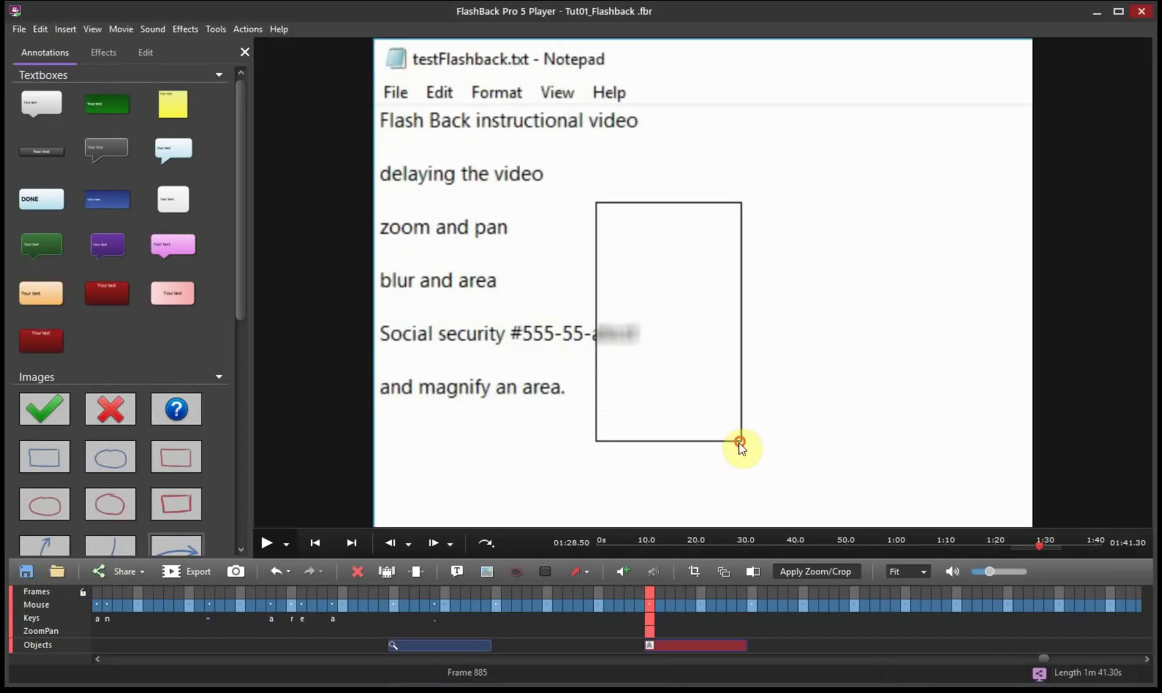
left_click_drag(597, 441, 592, 360)
mouse_move(665, 201)
left_mouse_down()
mouse_move(668, 308)
mouse_move(589, 339)
mouse_move(603, 336)
left_mouse_up()
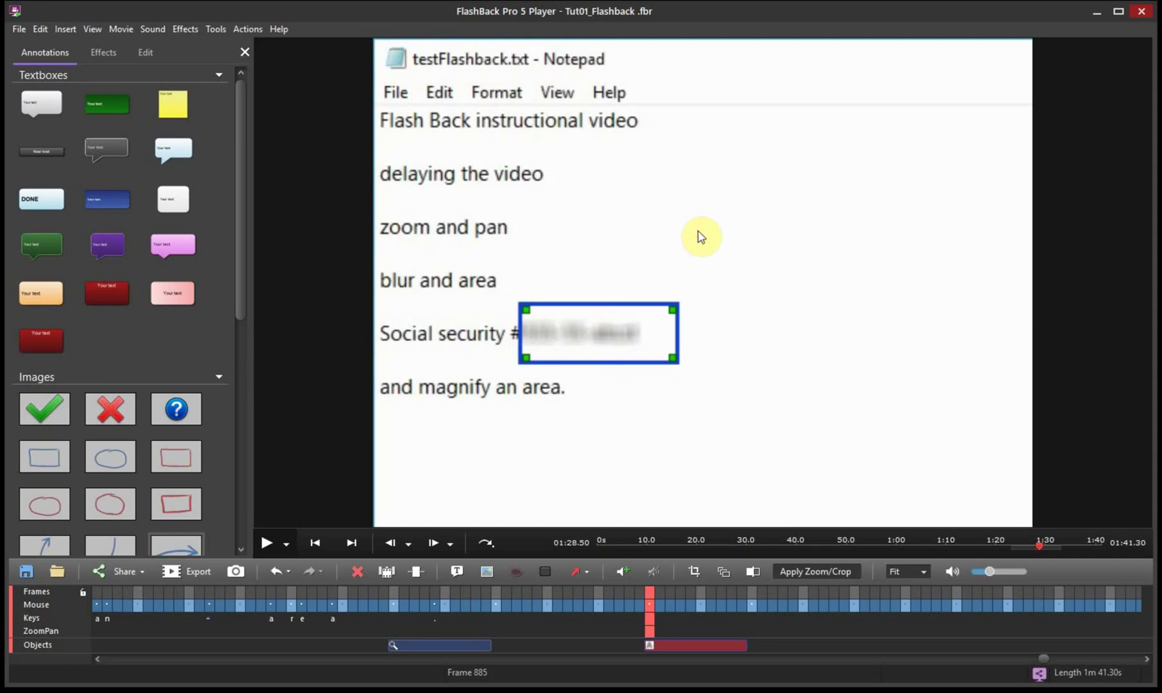
Set the blur's Display for duration to 2.04 seconds
double_click(750, 645)
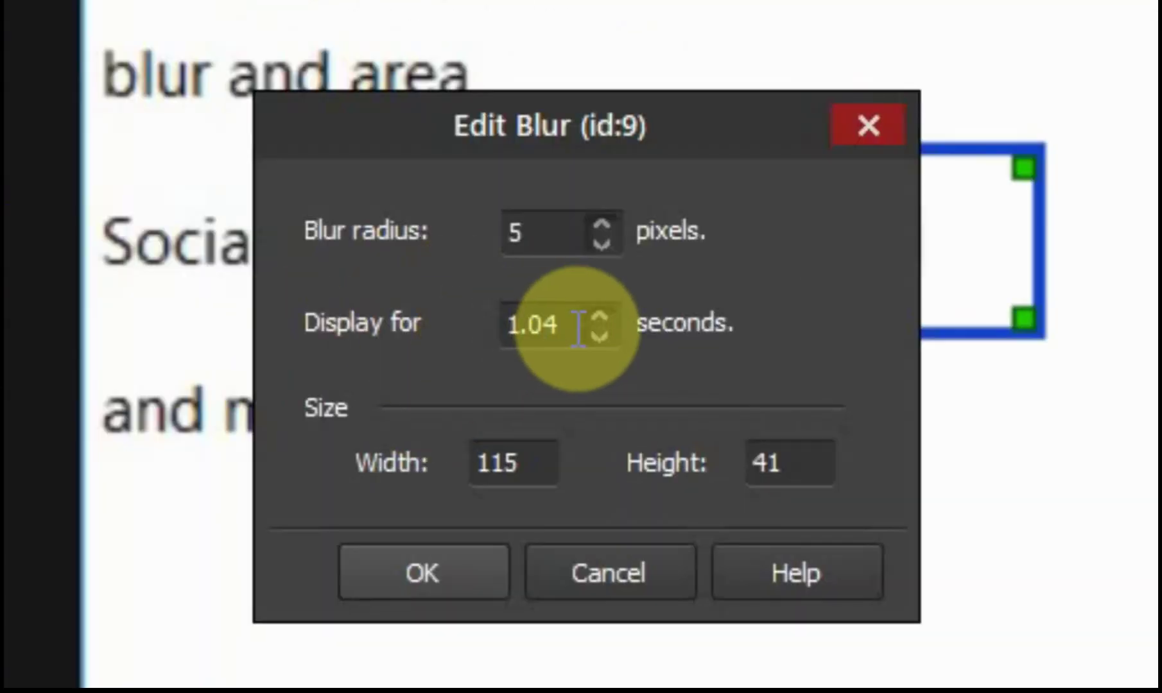
left_click(553, 340)
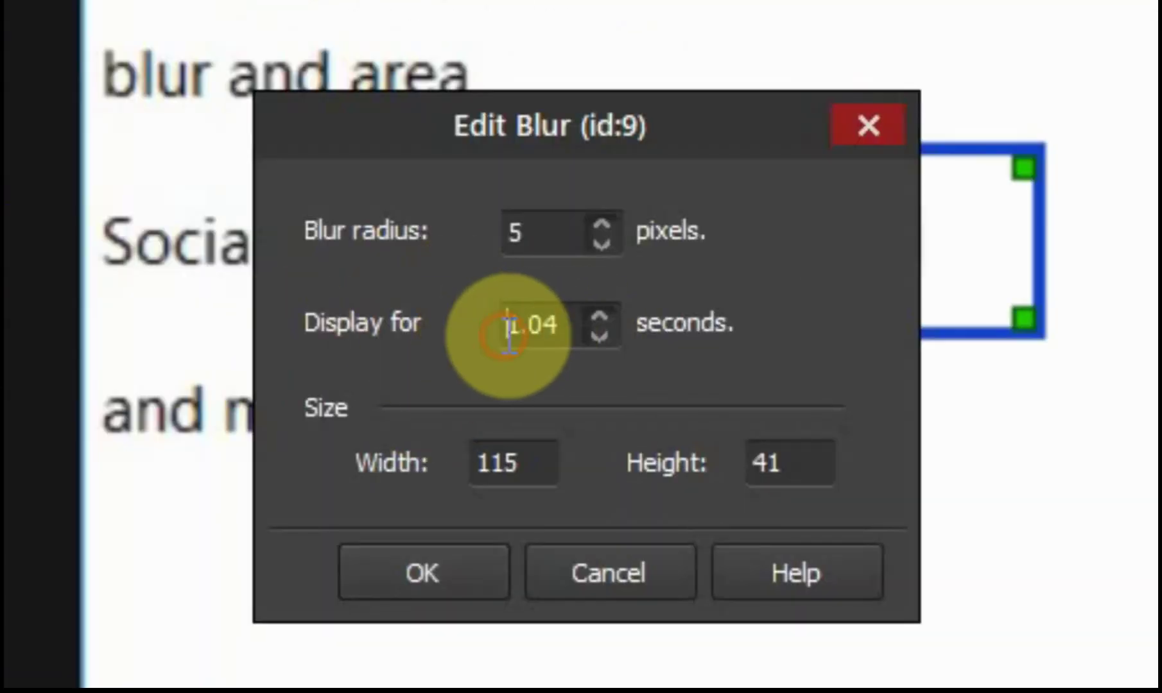
left_click_drag(519, 328, 501, 331)
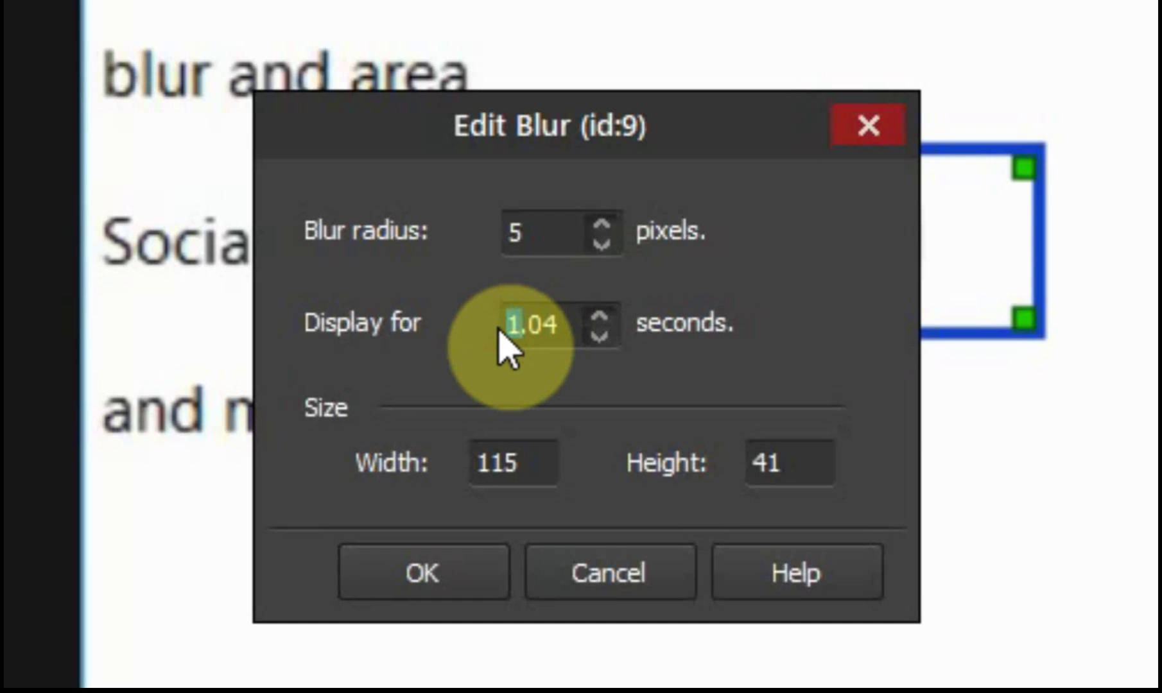
type("2")
left_click(479, 588)
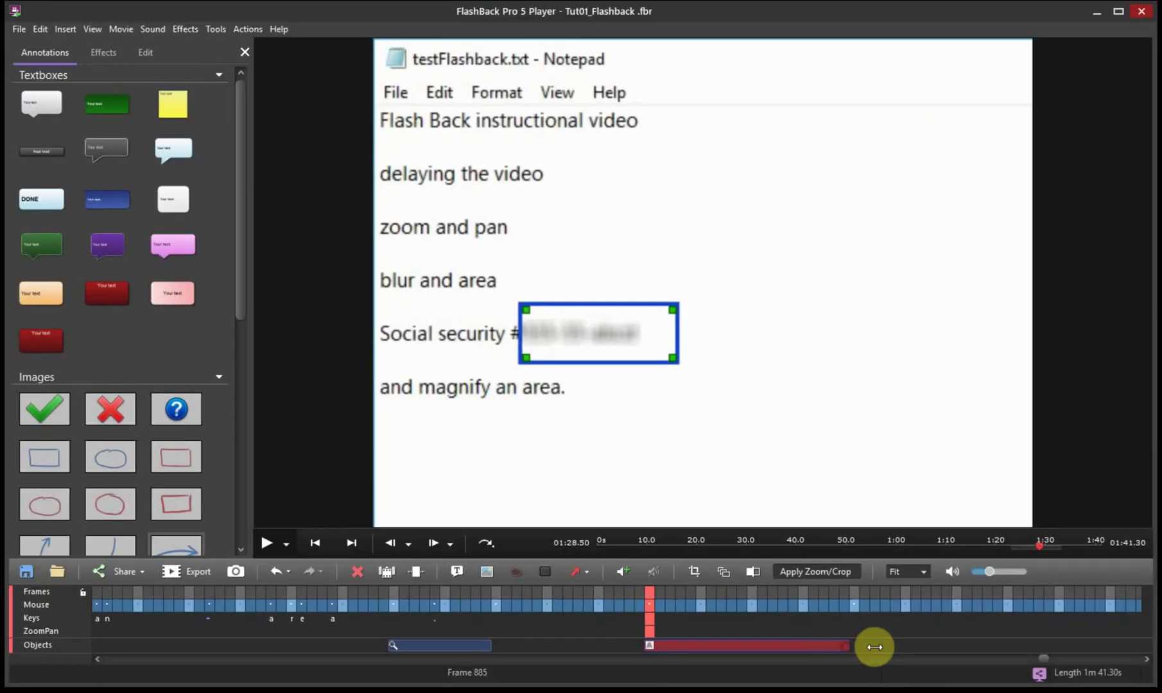
Stretch the blur bar to the movie's end so it lasts 4.84 seconds
left_click_drag(846, 647, 1136, 646)
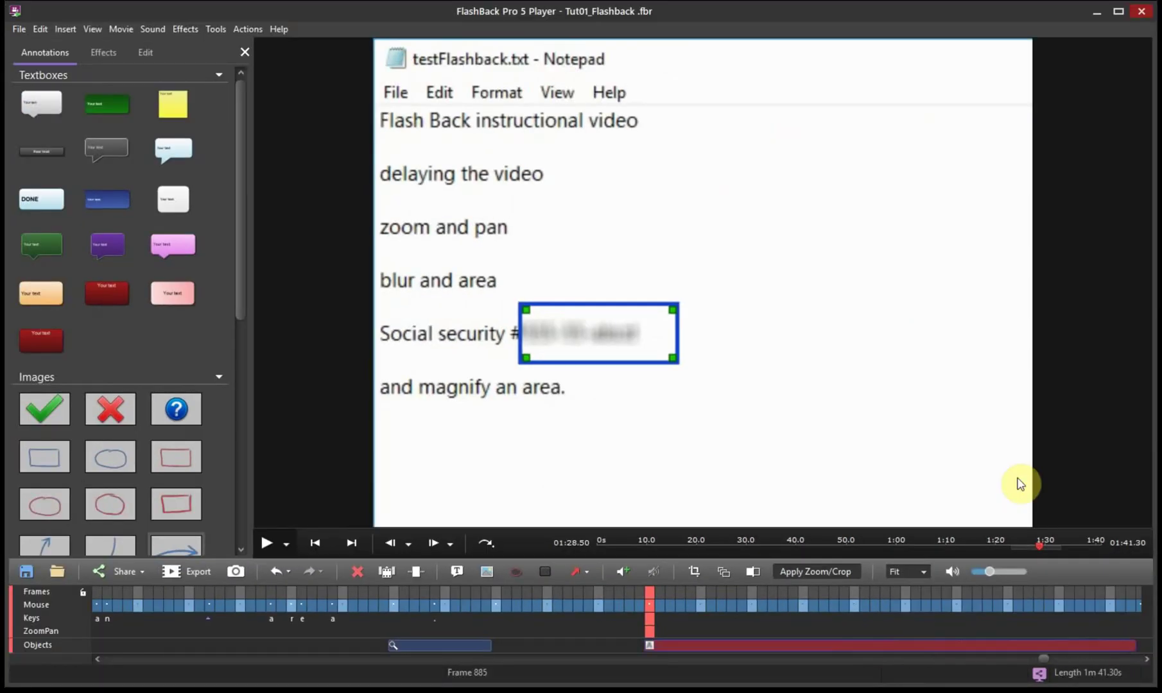
double_click(1124, 645)
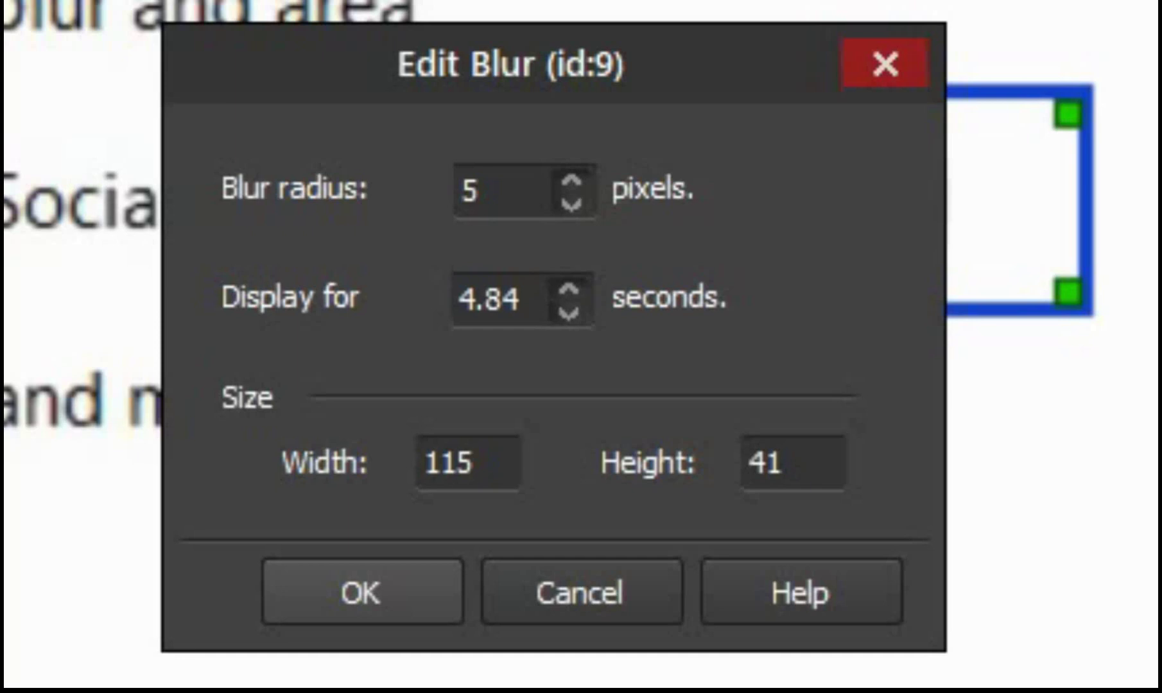
left_click(345, 601)
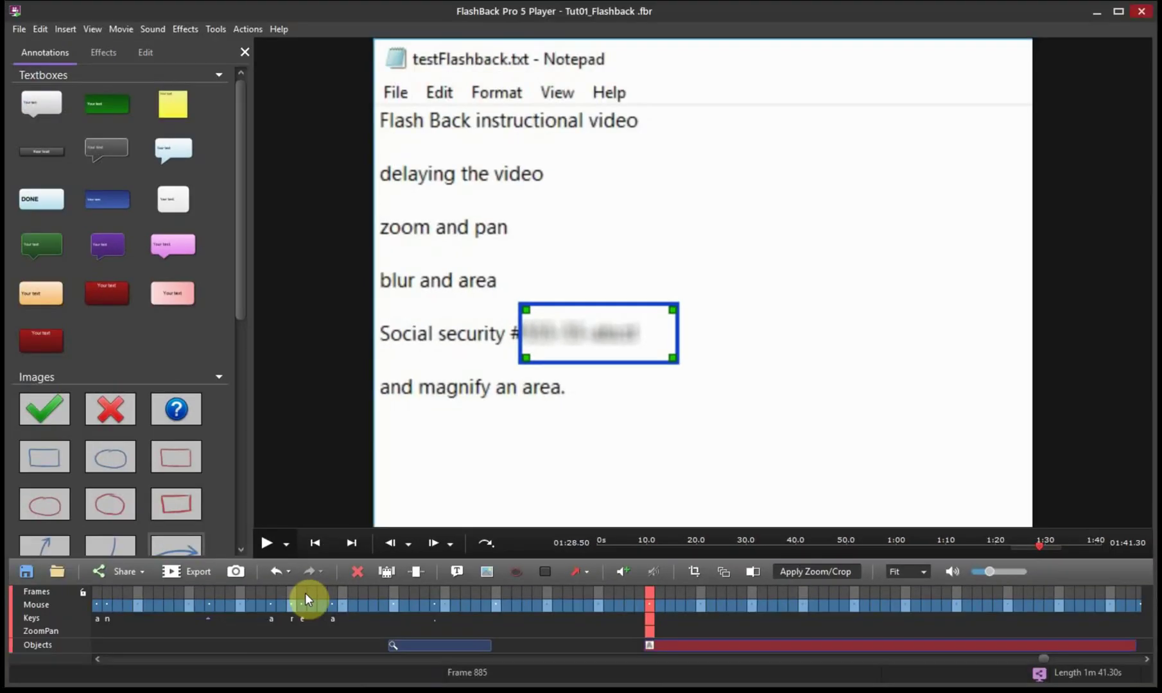
Play the movie from just before the final typing through to frame 1012
left_click(303, 594)
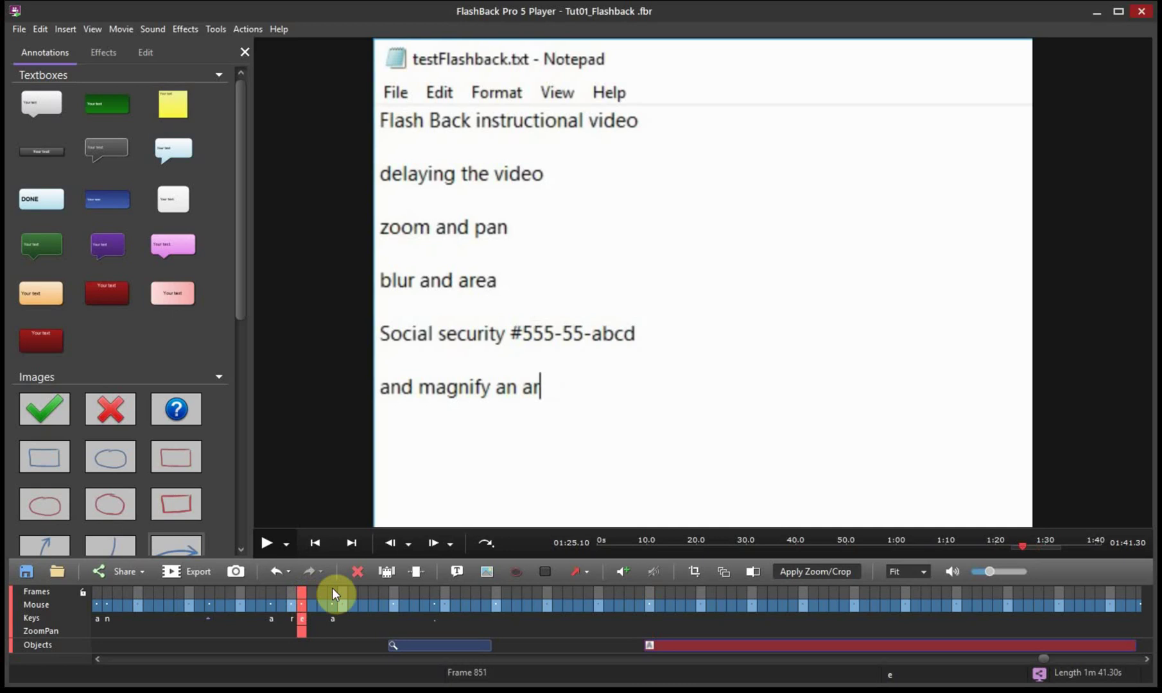
key("space")
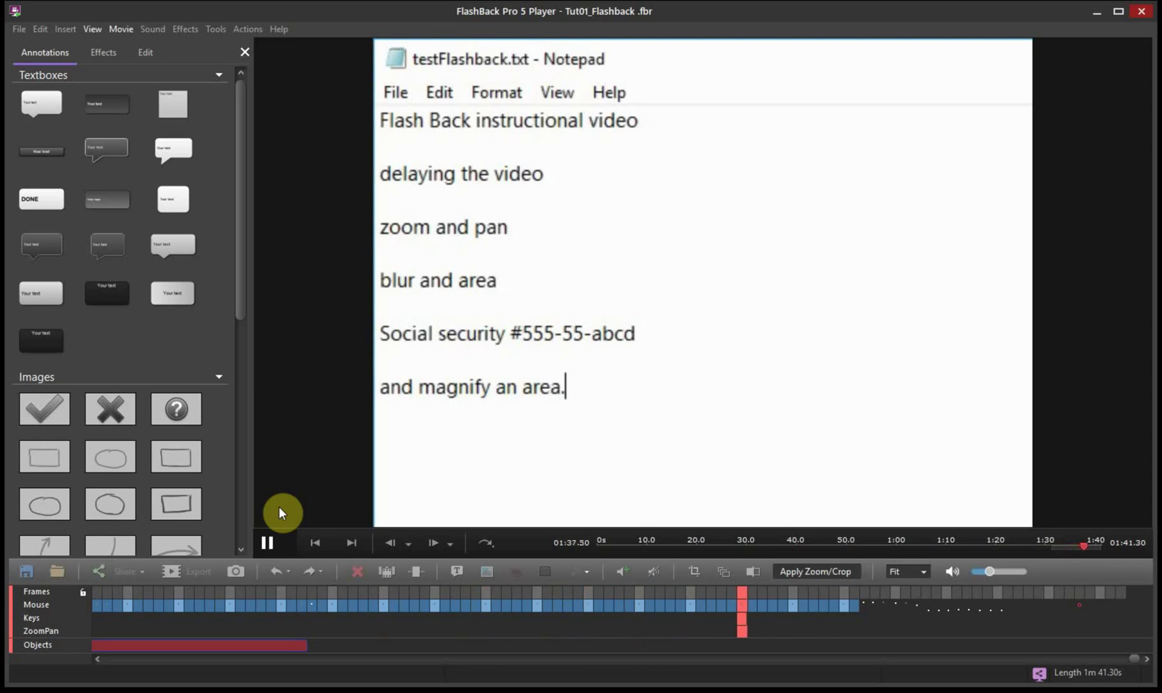
left_click(285, 544)
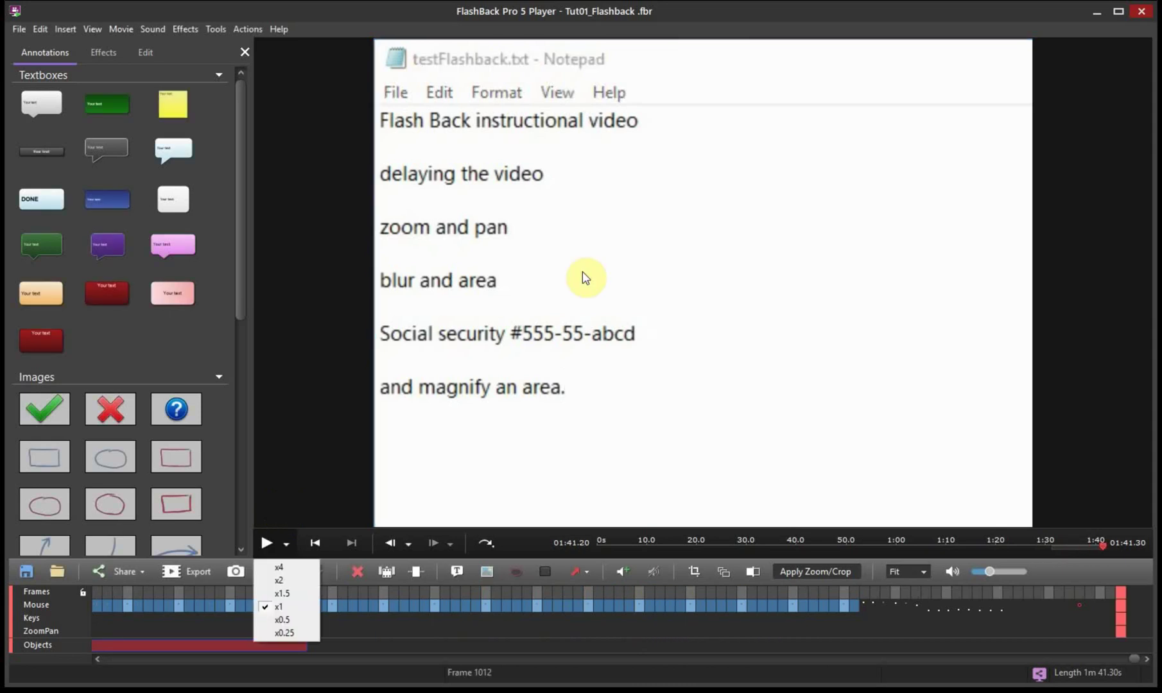